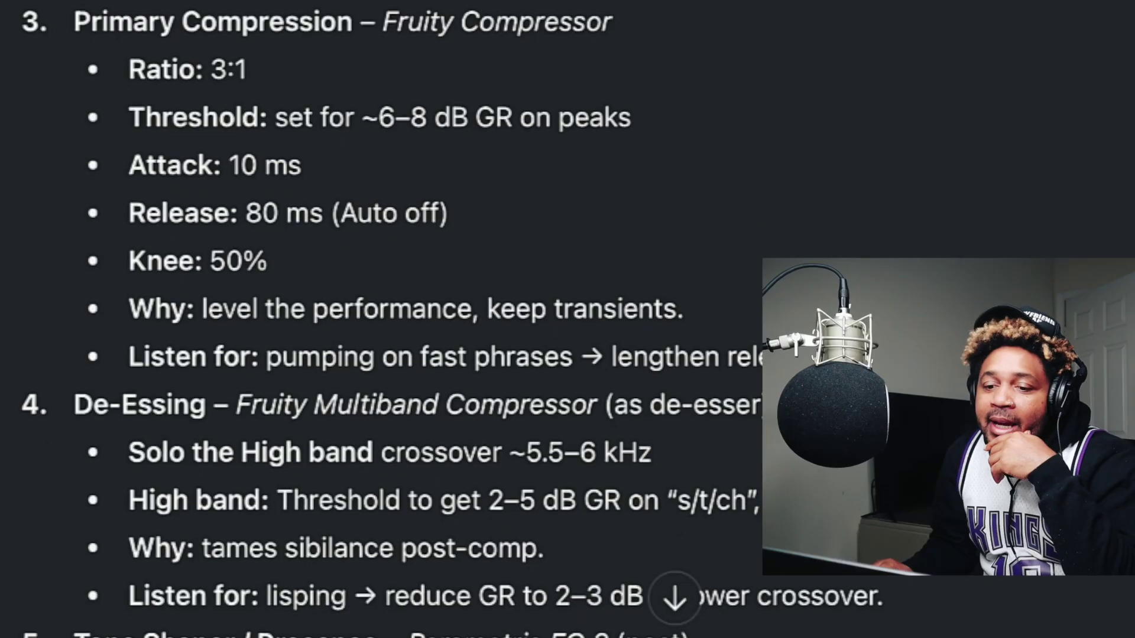
Examine the written stock-only vocal chain instructions, focusing on the pitch correction and surgical cleanup settings.
scroll(567, 319, up, 4)
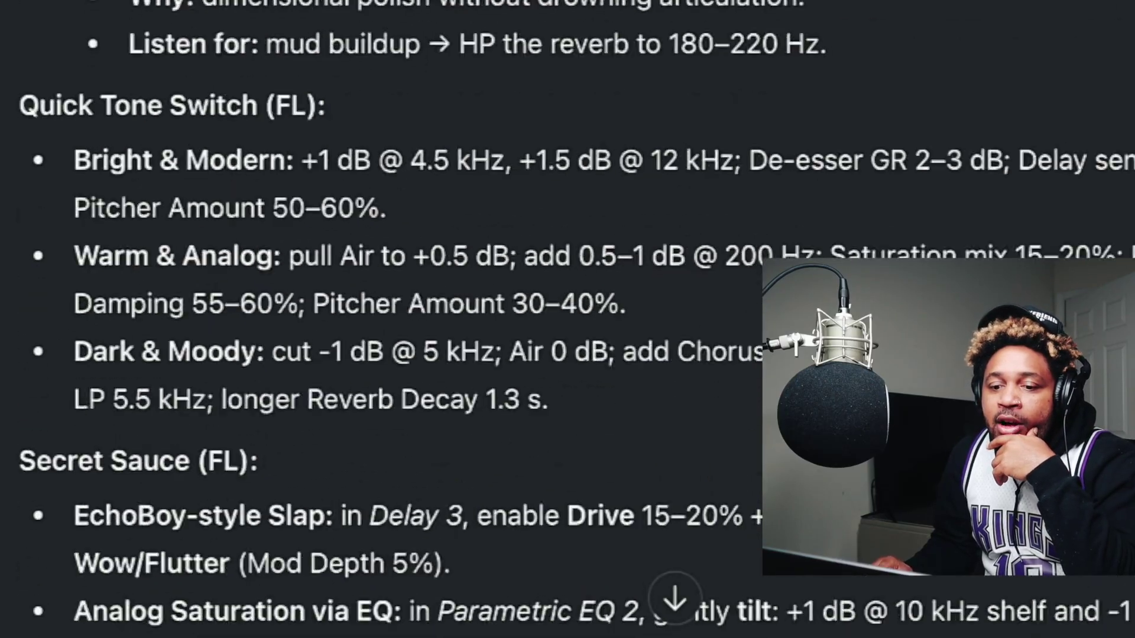
scroll(378, 319, down, 10)
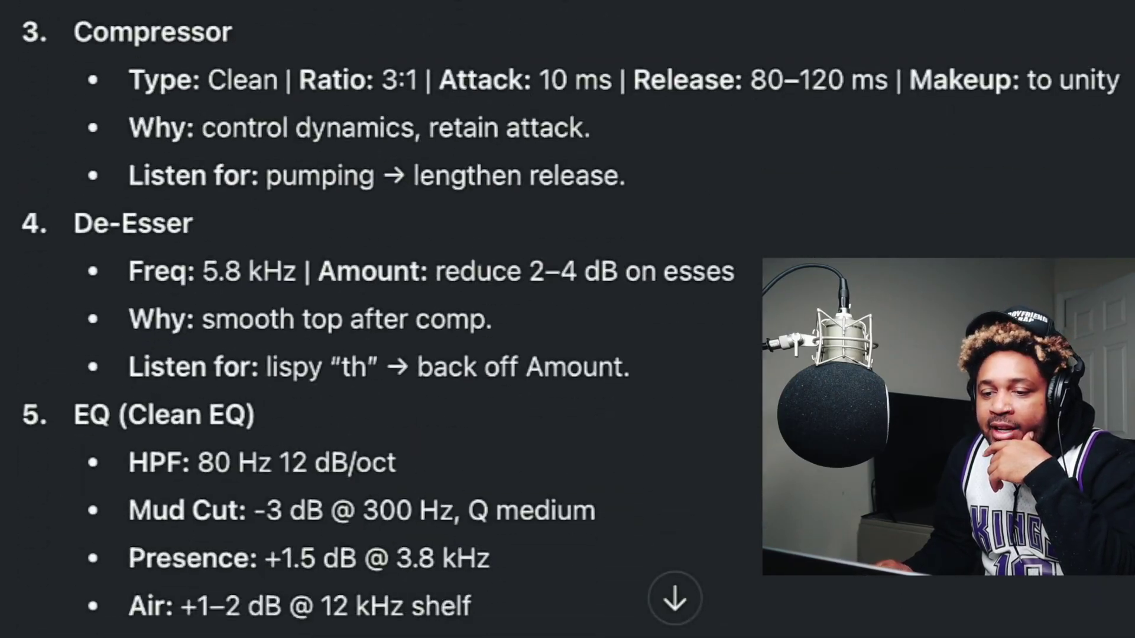
scroll(567, 319, down, 1)
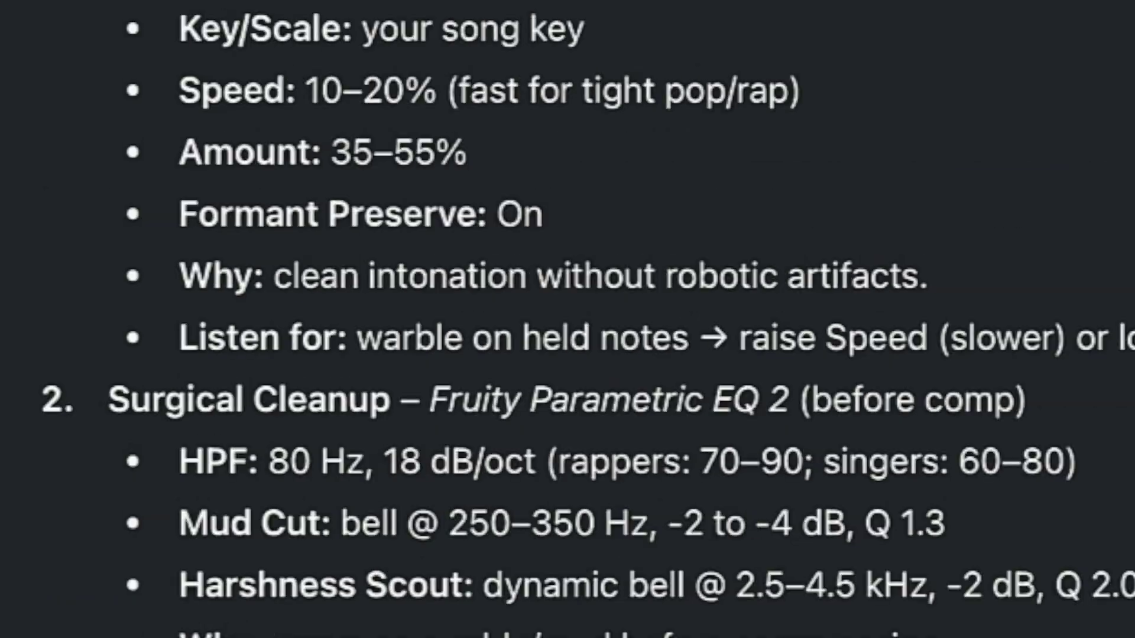
scroll(568, 319, up, 8)
scroll(567, 319, down, 2)
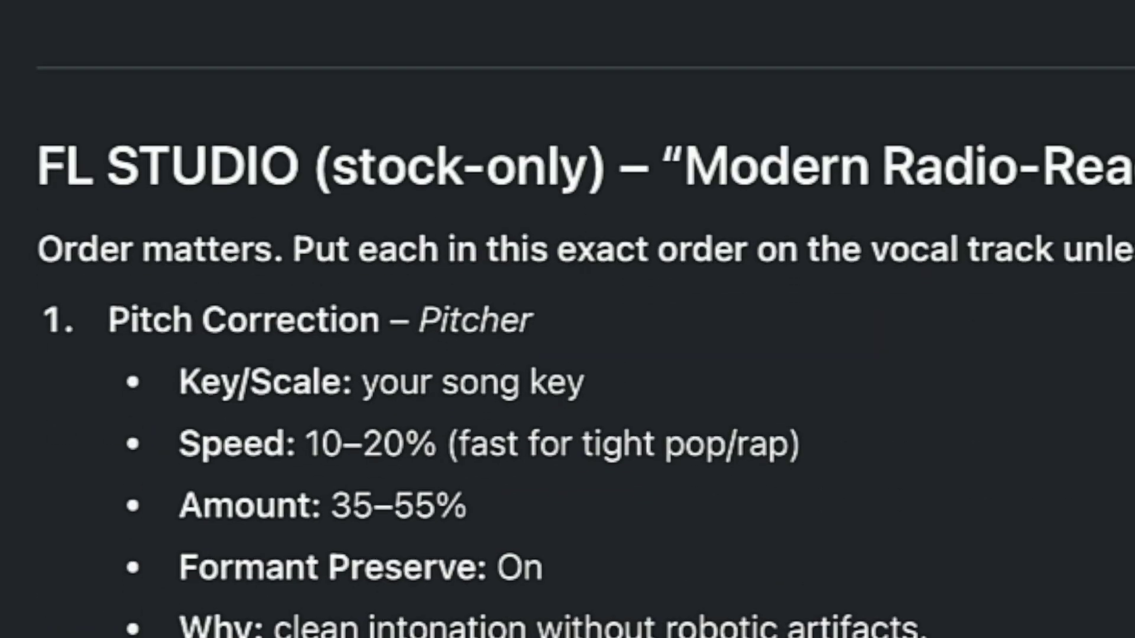
scroll(567, 319, down, 2)
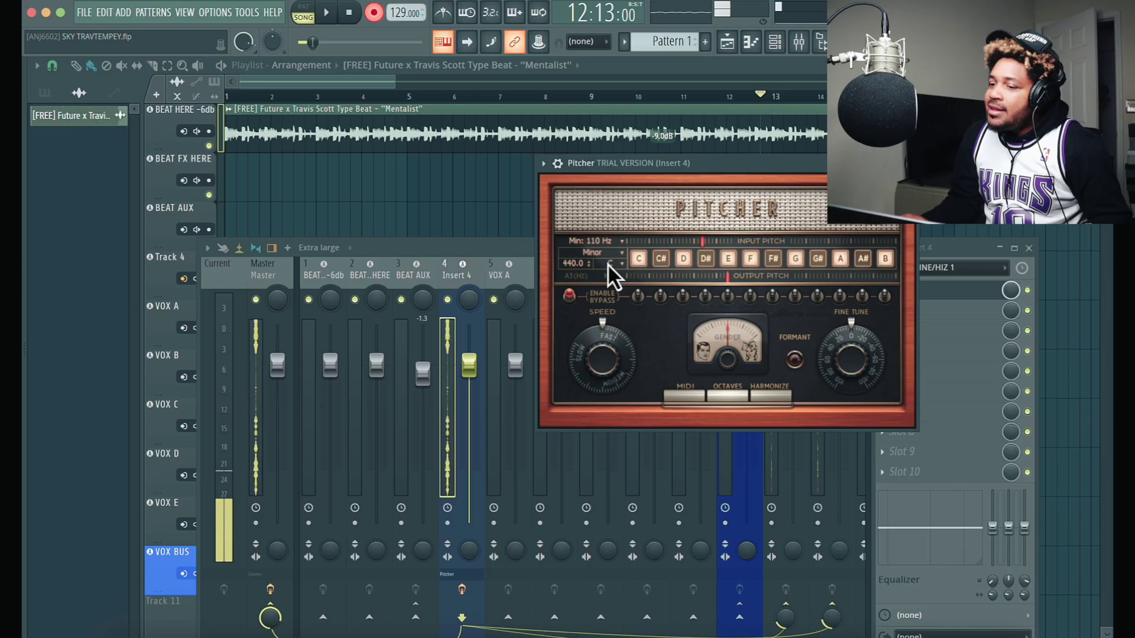
Set the Pitcher's key to G# on mixer Insert 4.
click(609, 265)
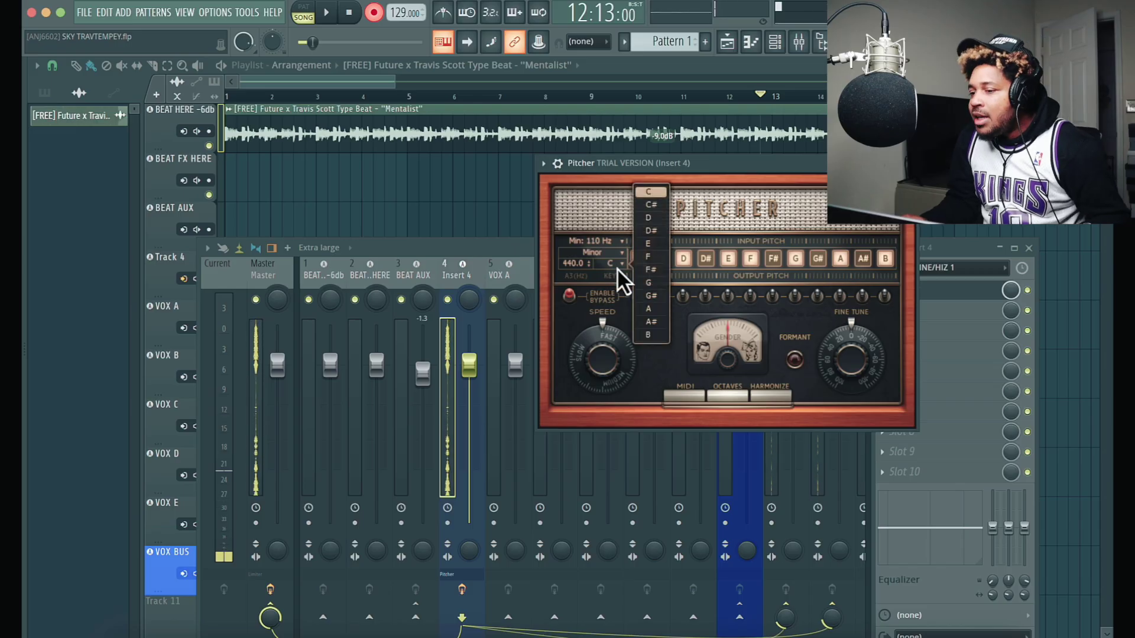
click(664, 296)
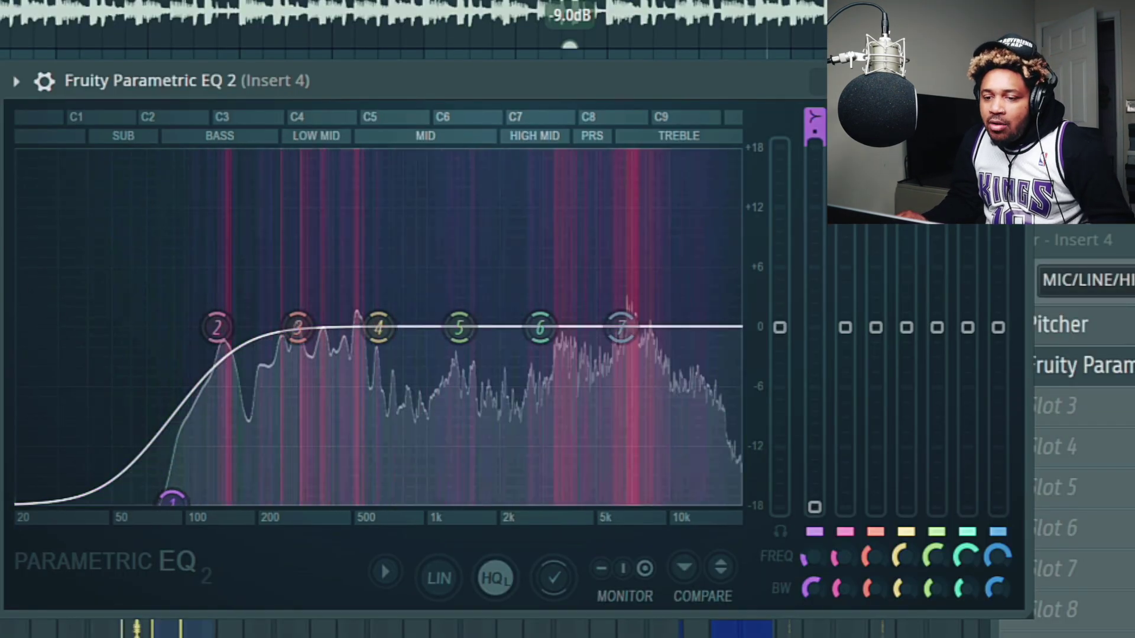
Lower the cleanup EQ's low-cut point below 100 Hz and dip band 3 slightly at about 300 Hz.
drag(170, 505, 107, 477)
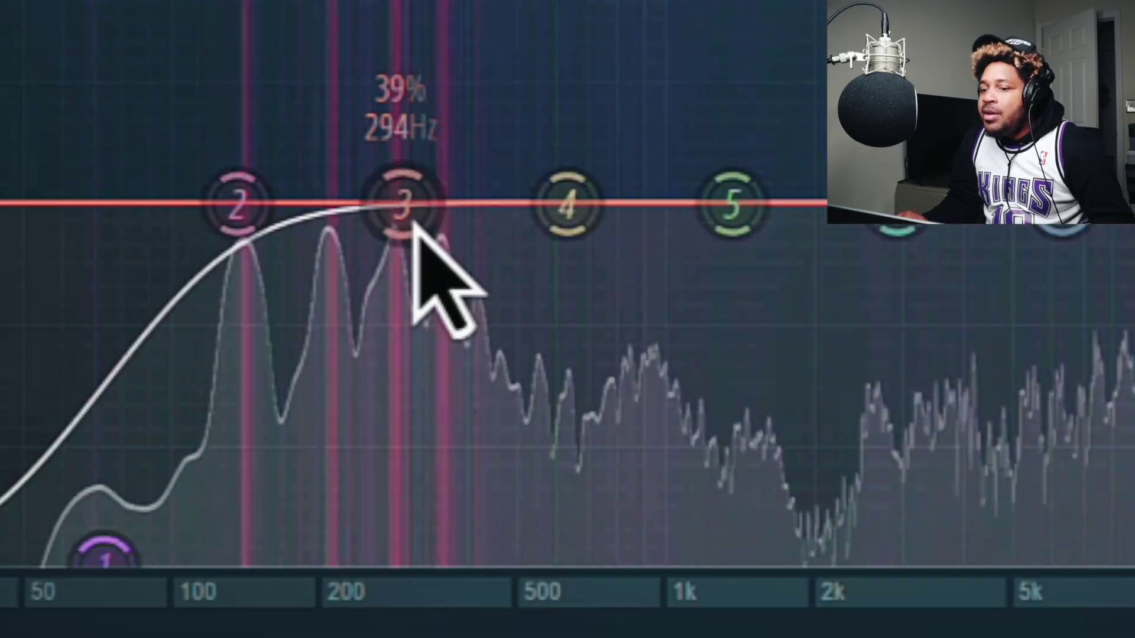
drag(414, 223, 467, 321)
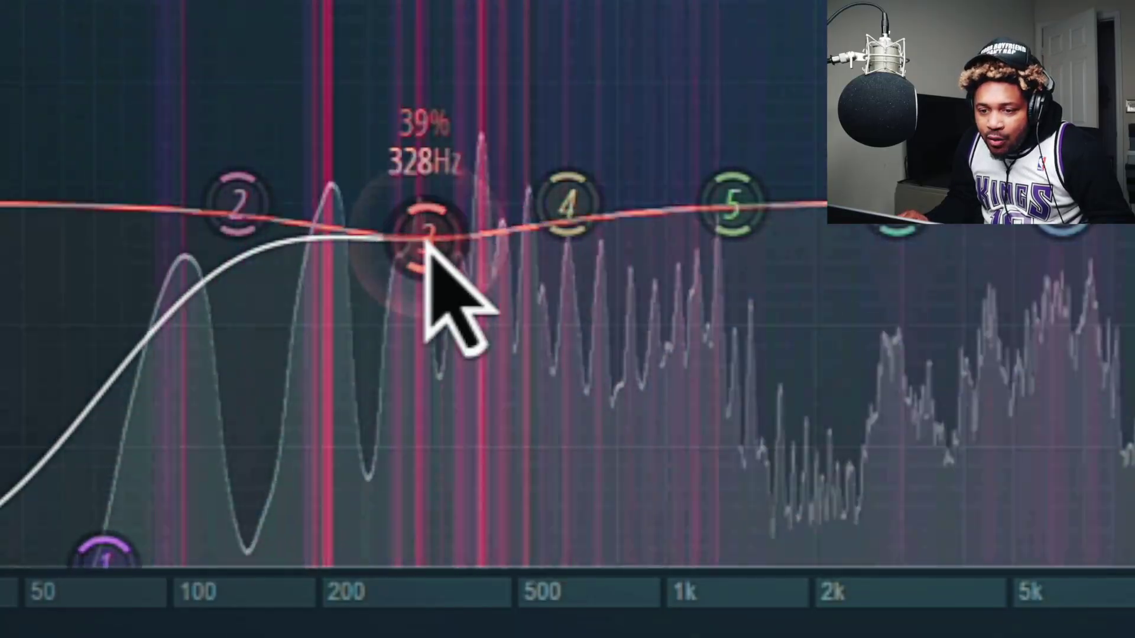
mouse_move(426, 239)
mouse_down()
mouse_move(402, 239)
mouse_move(412, 244)
mouse_up()
Dip band 6 of the cleanup EQ by about 1.3 dB near 3.5 kHz and bring up its filter order options.
right_click(658, 296)
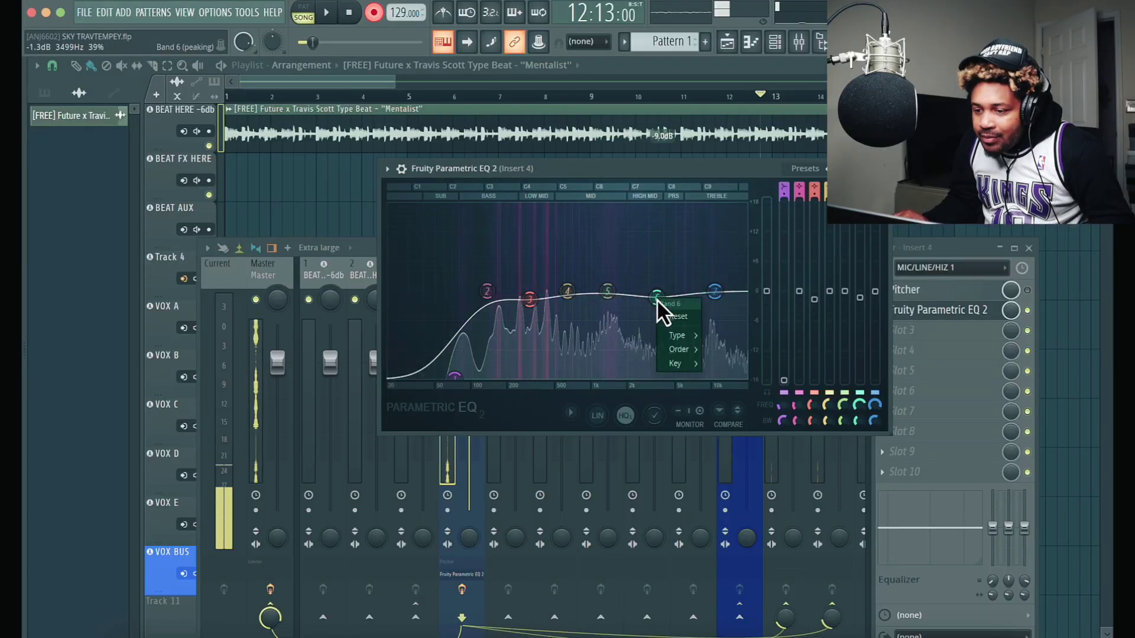
mouse_move(674, 336)
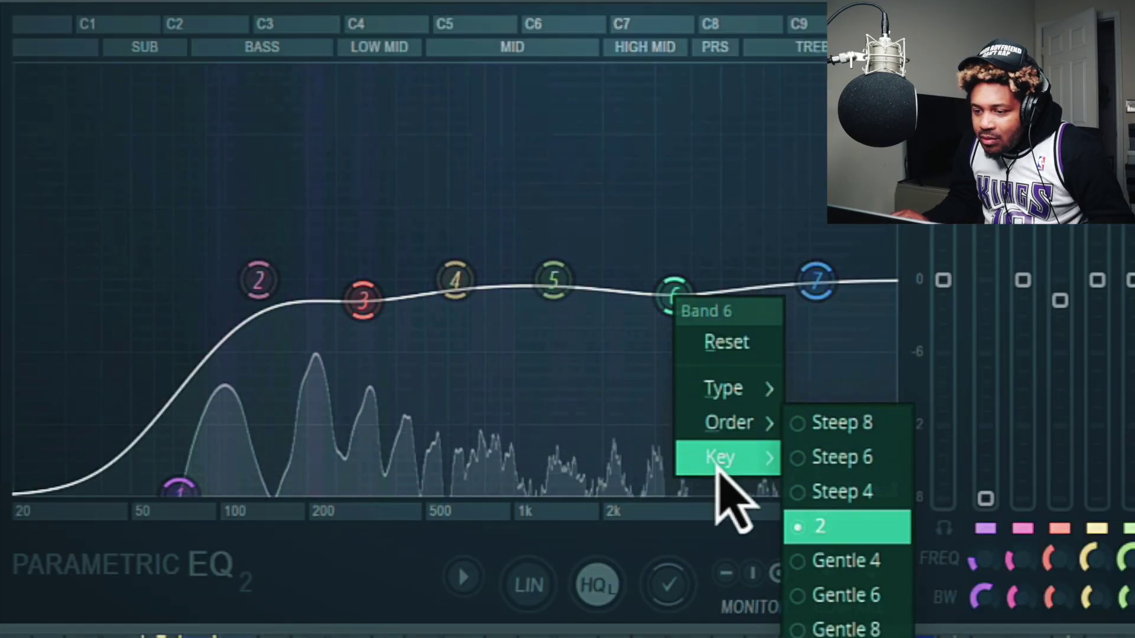
mouse_move(724, 441)
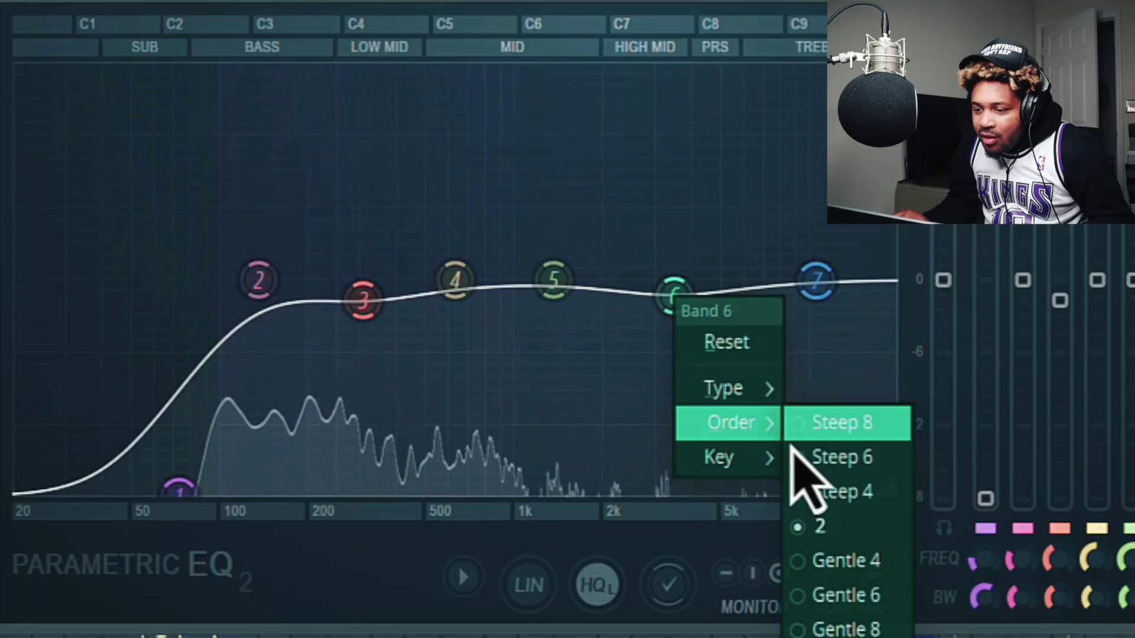
click(795, 452)
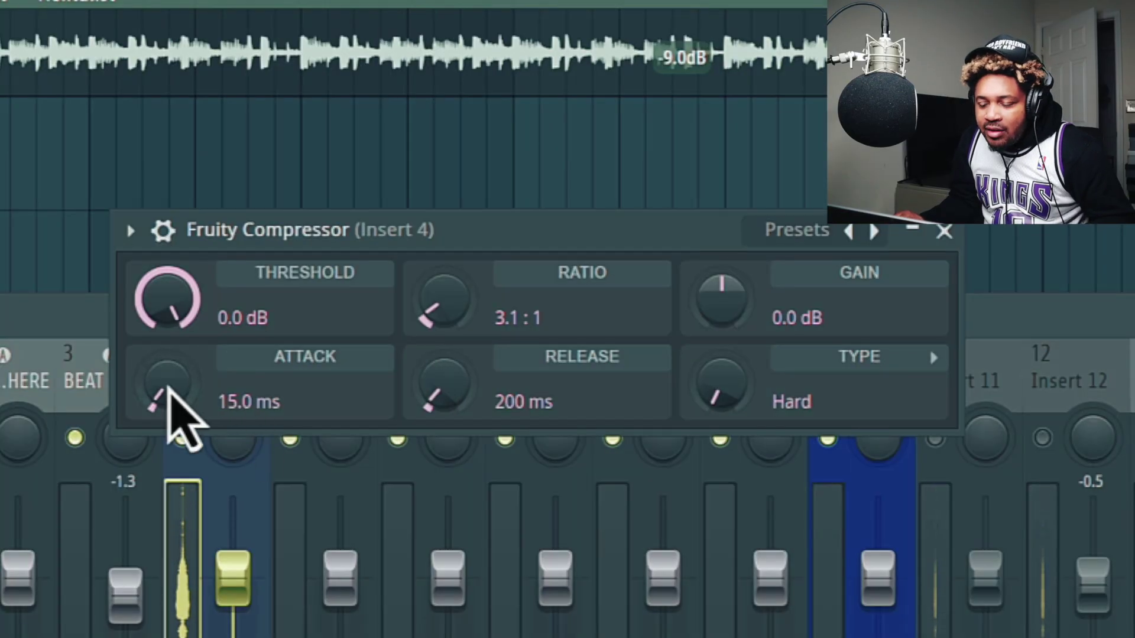
Set the Fruity Compressor's attack to about 10 ms, release to about 81 ms and threshold to -12 dB.
drag(169, 394, 457, 375)
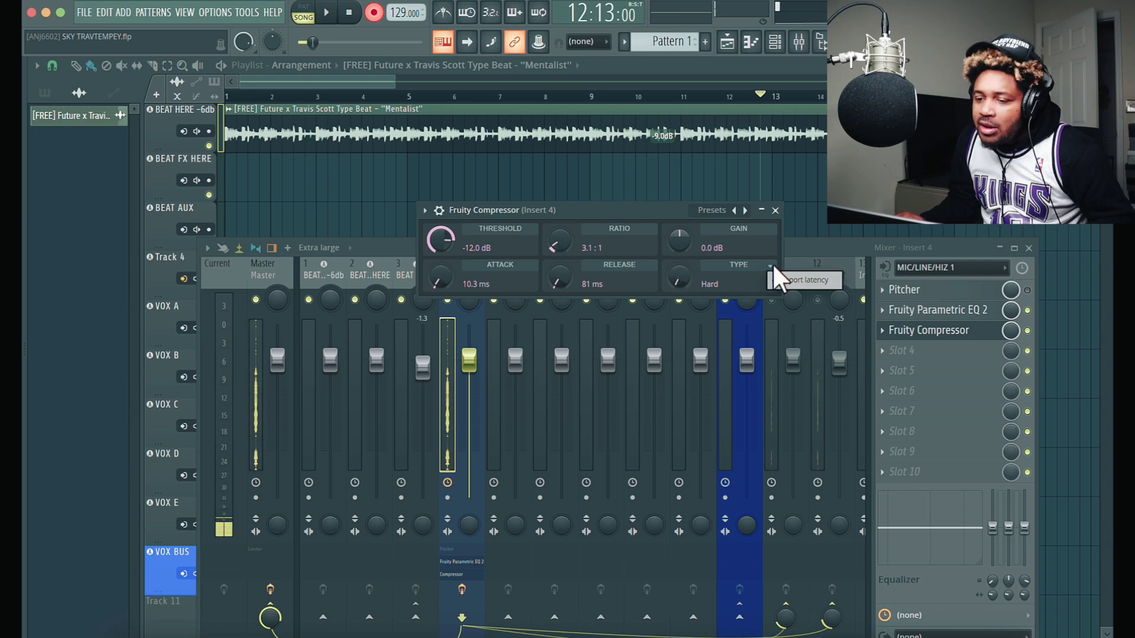
click(703, 276)
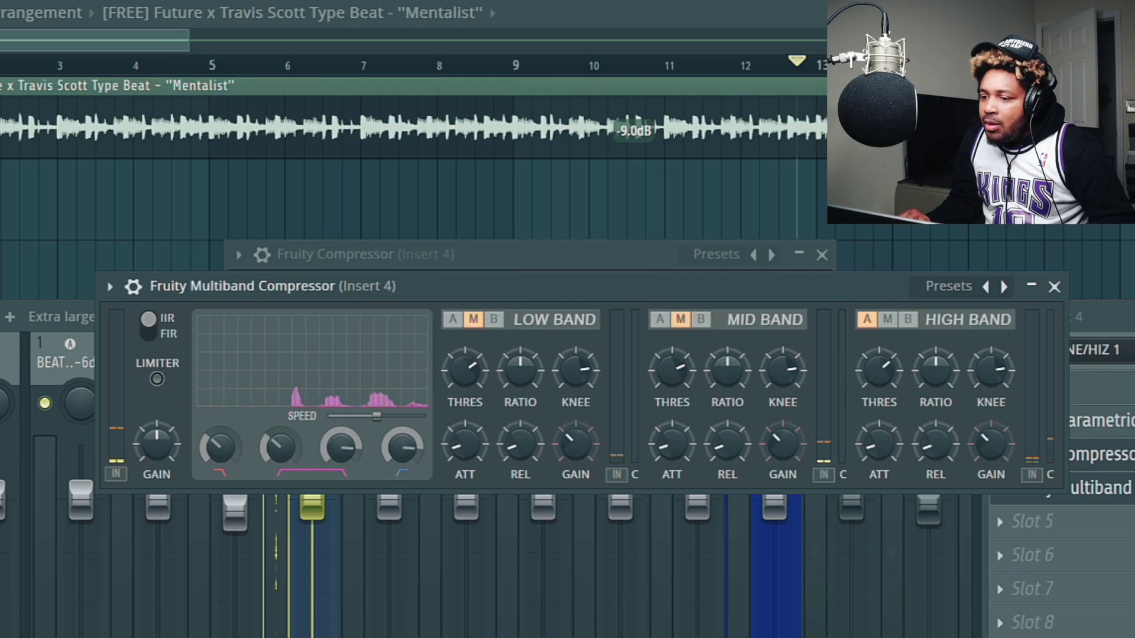
Shape the vocal tone on the second Parametric EQ 2, gently boosting bands 2, 4 and 6, then close the EQ and compressor windows.
key(F9)
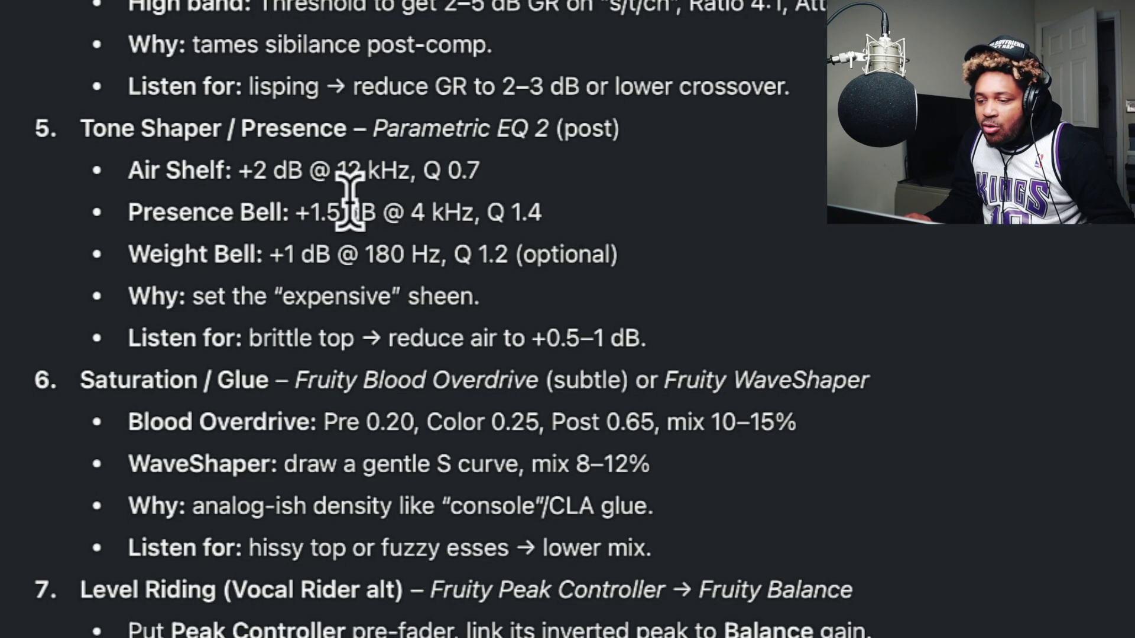
scroll(358, 222, down, 1)
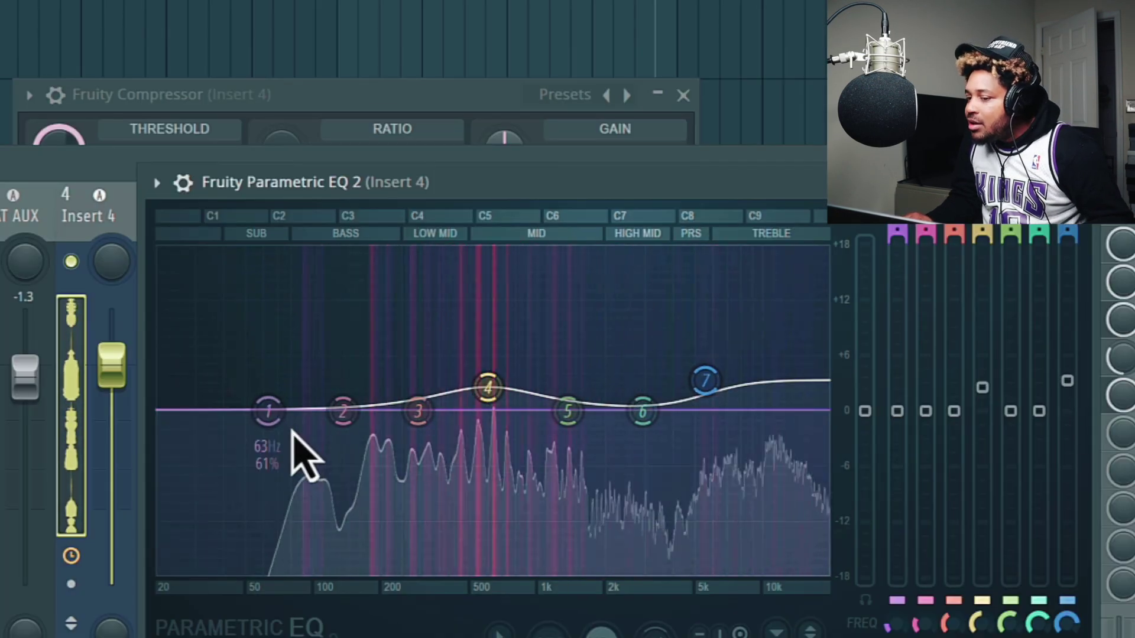
drag(343, 410, 337, 330)
drag(643, 412, 735, 333)
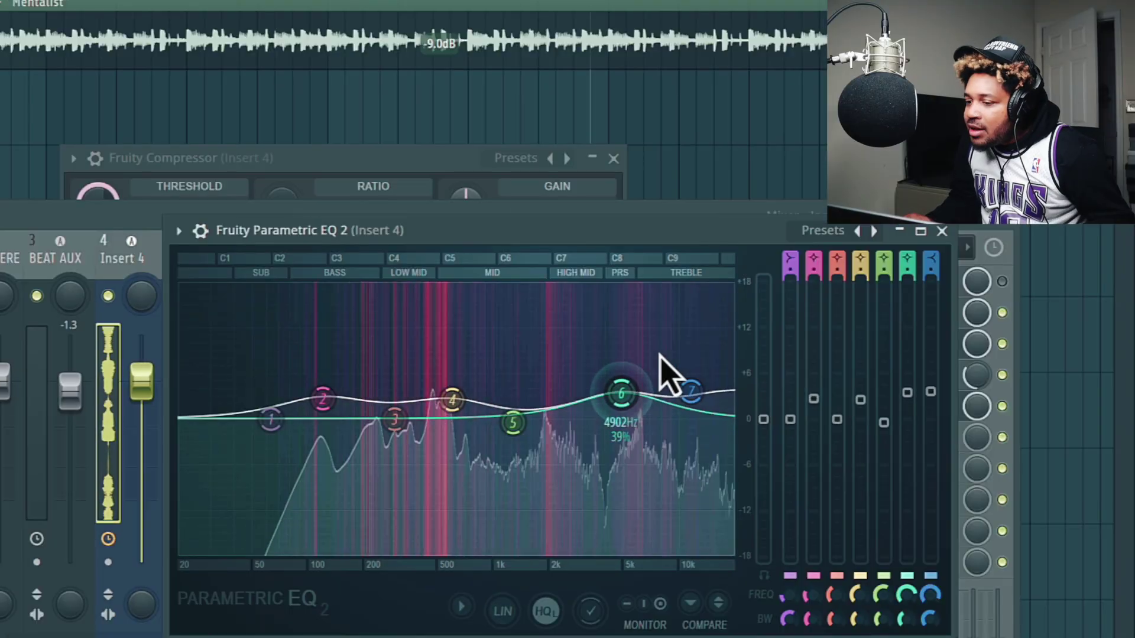
drag(660, 355, 654, 410)
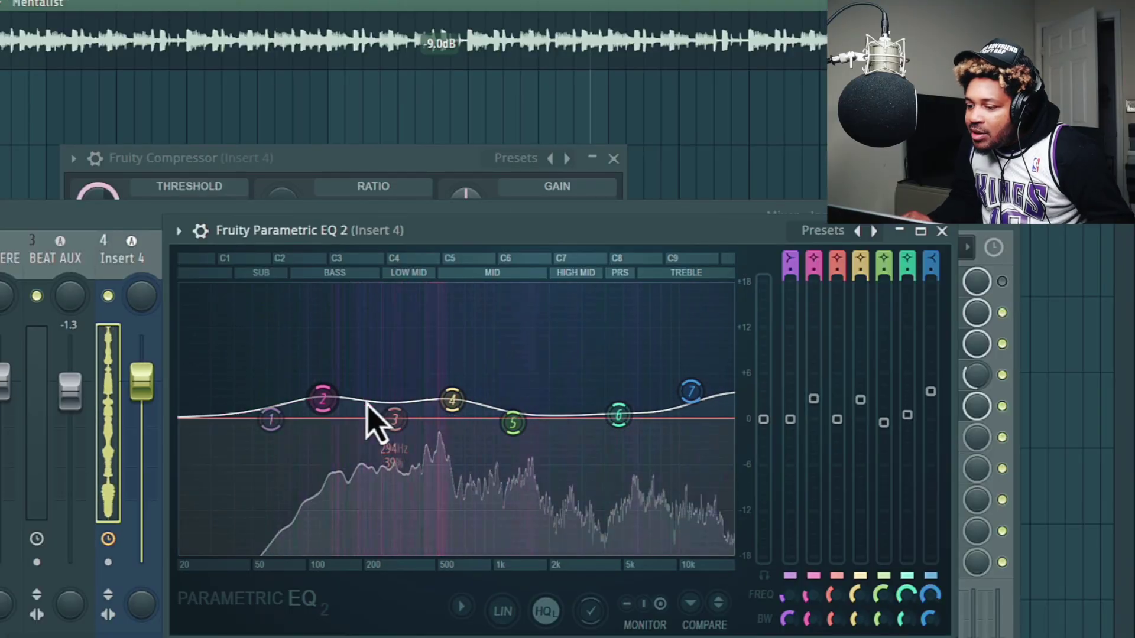
drag(452, 400, 430, 416)
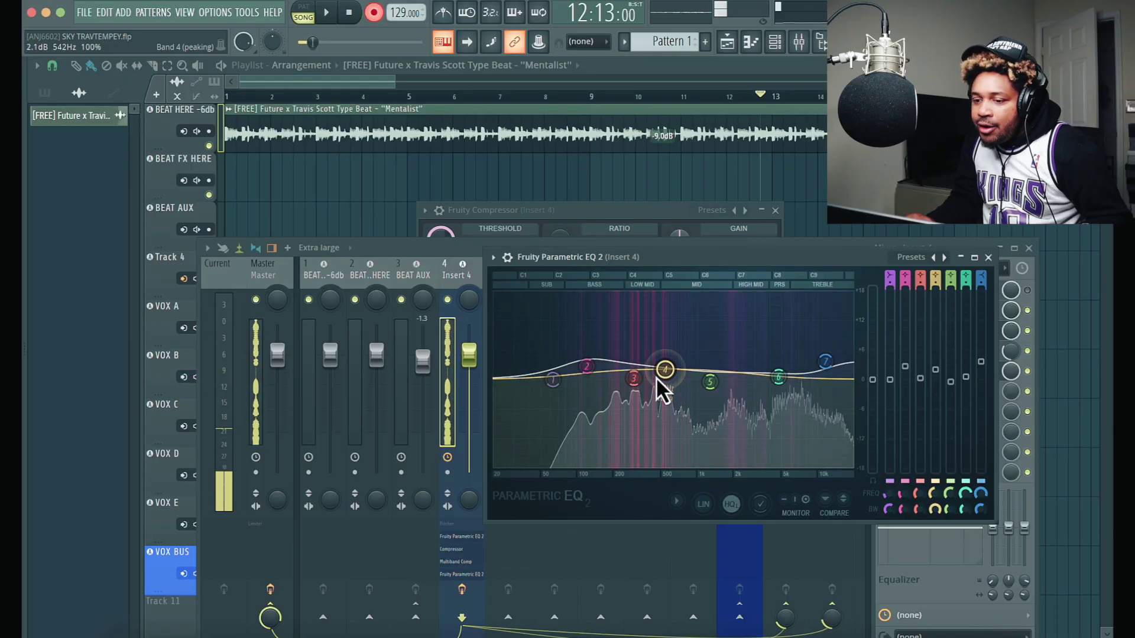
click(987, 258)
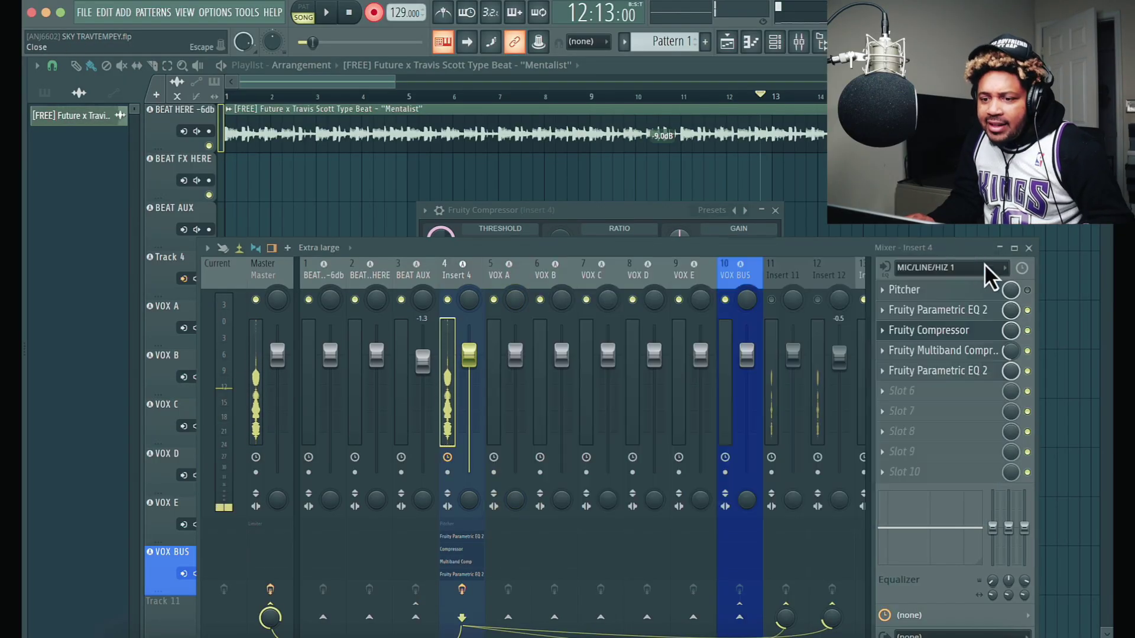
click(779, 210)
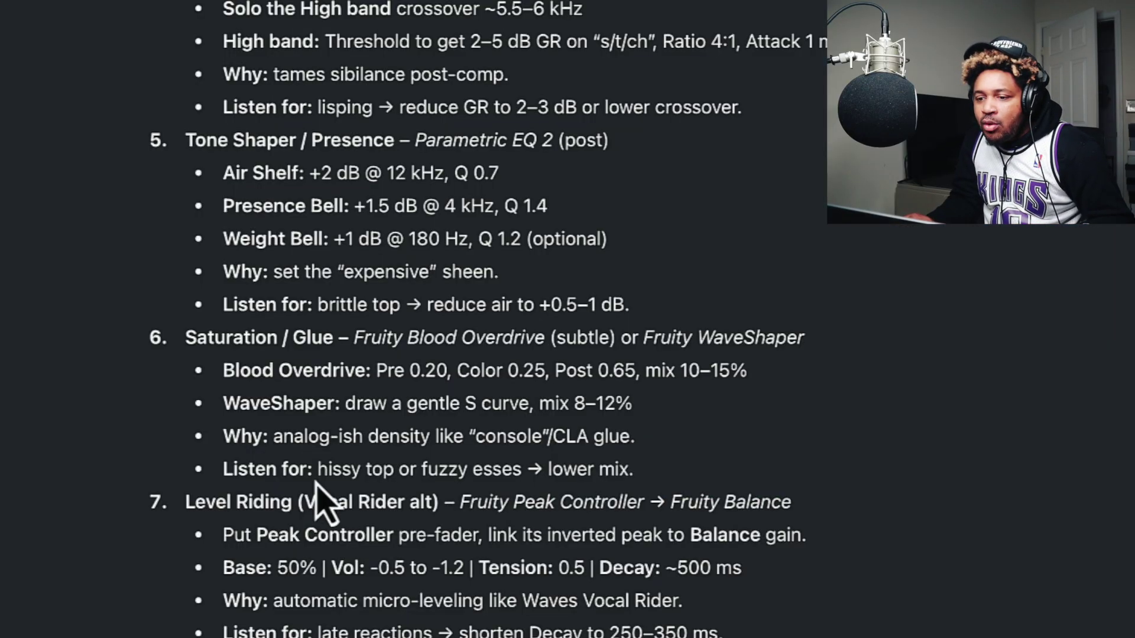
Reduce the pre amp amount in Fruity Blood Overdrive on Insert 4 for subtle saturation.
scroll(299, 408, down, 3)
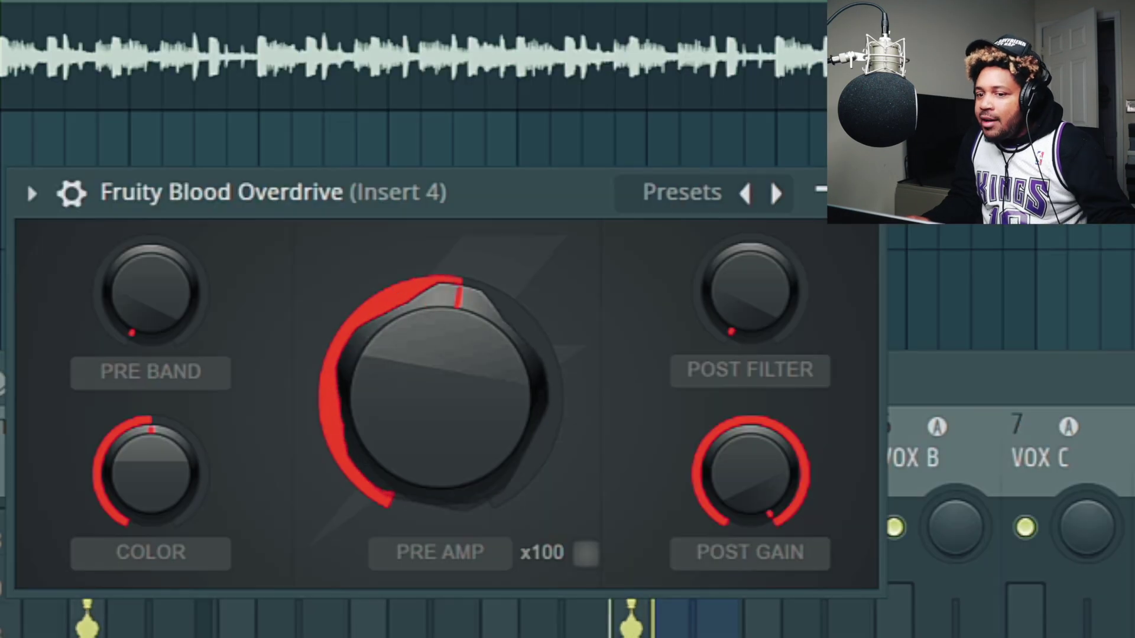
drag(464, 417, 464, 455)
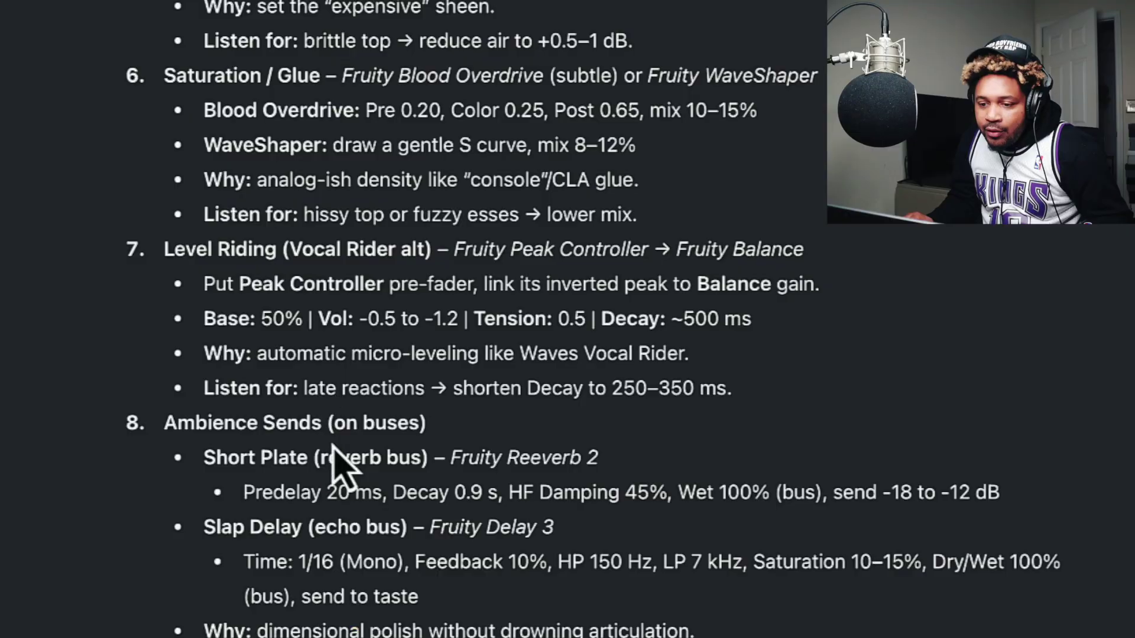
Load Fruity Delay 3 on mixer Insert 12 for the slap delay bus and open its delay time options.
scroll(342, 469, down, 1)
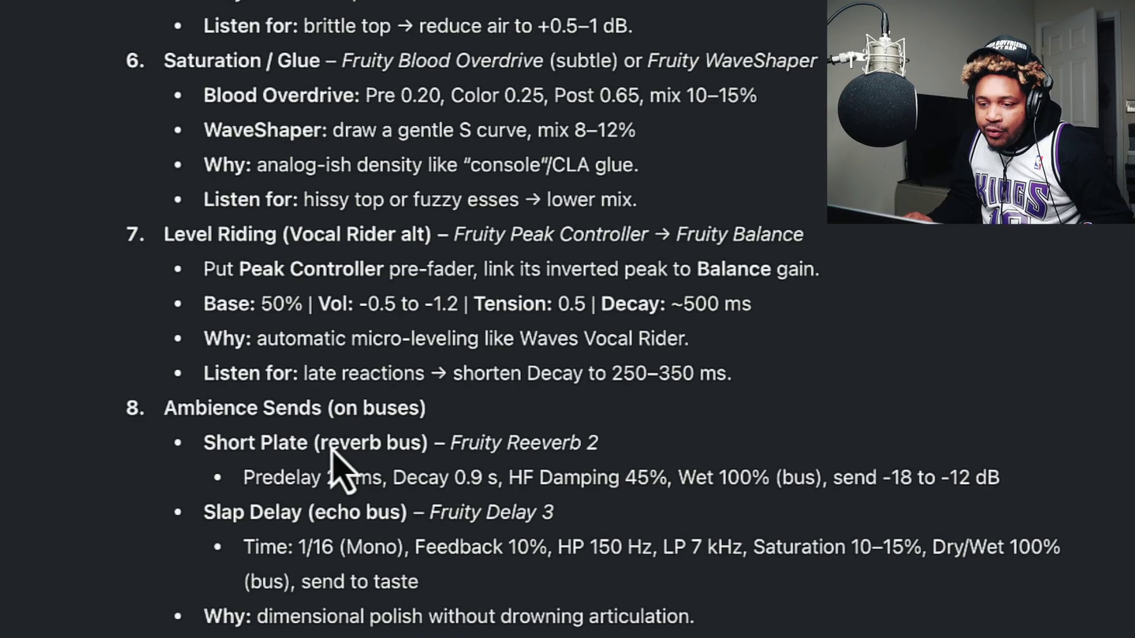
scroll(334, 458, down, 1)
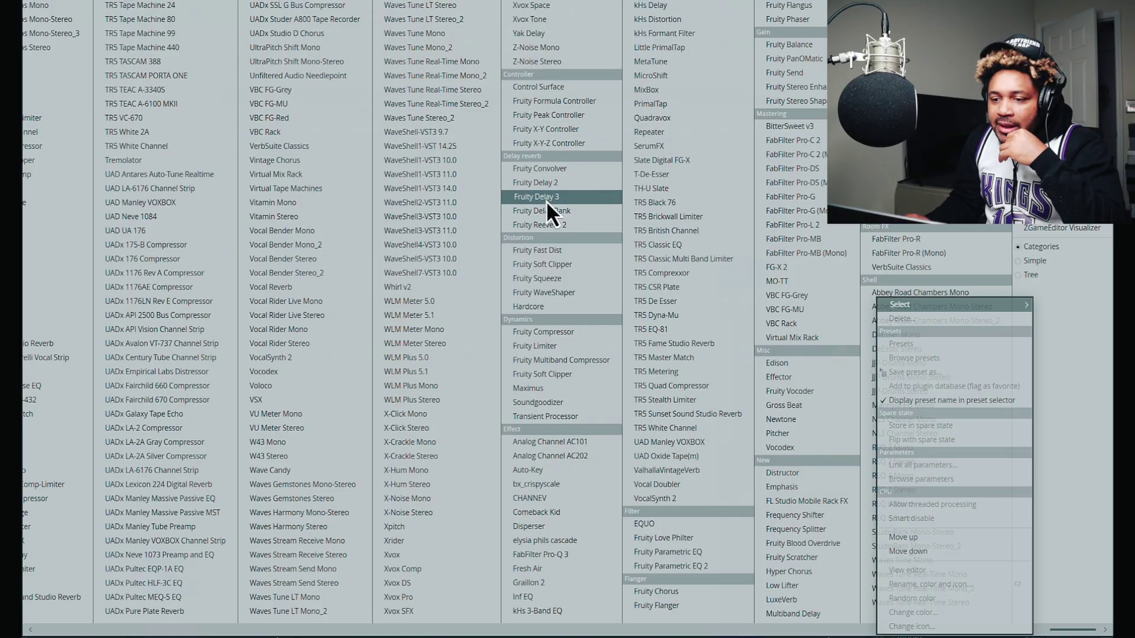
click(545, 199)
drag(320, 137, 605, 178)
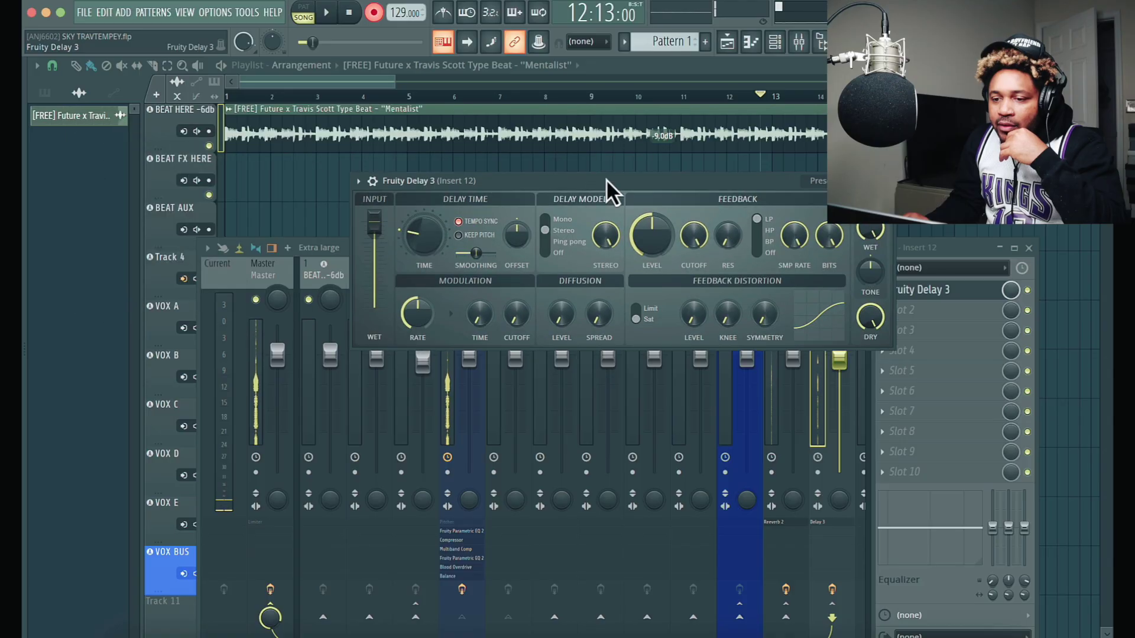
right_click(424, 227)
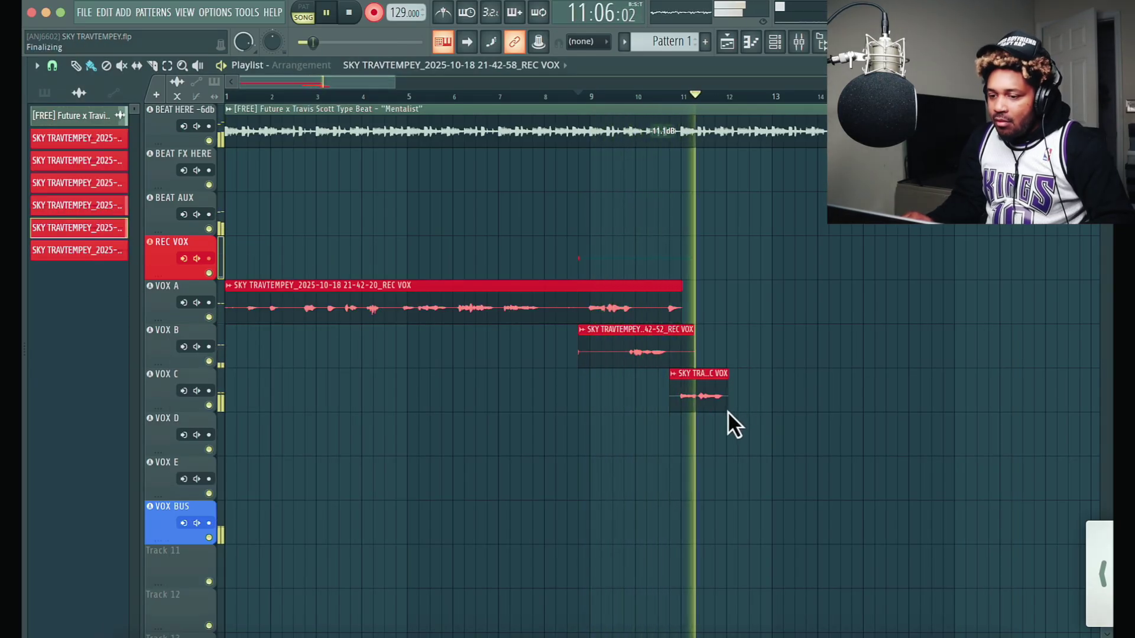
Raise the VOX C clip to 2.6 dB and trim the VOX D recordings, ending the last one level with the VOX A clip.
drag(698, 409, 704, 377)
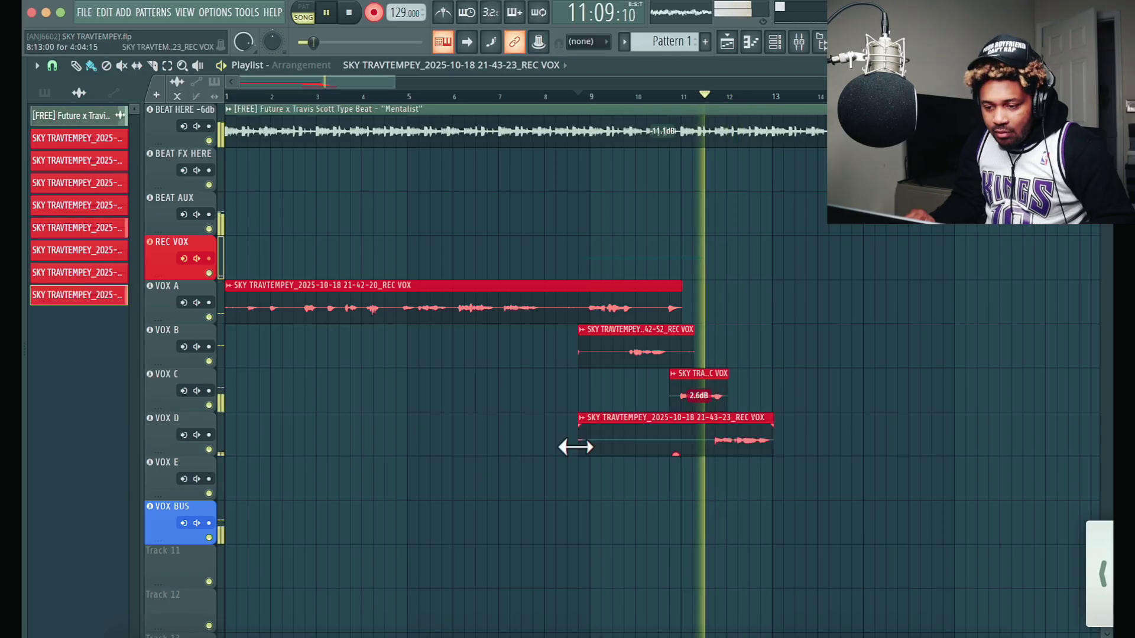
drag(575, 445, 704, 444)
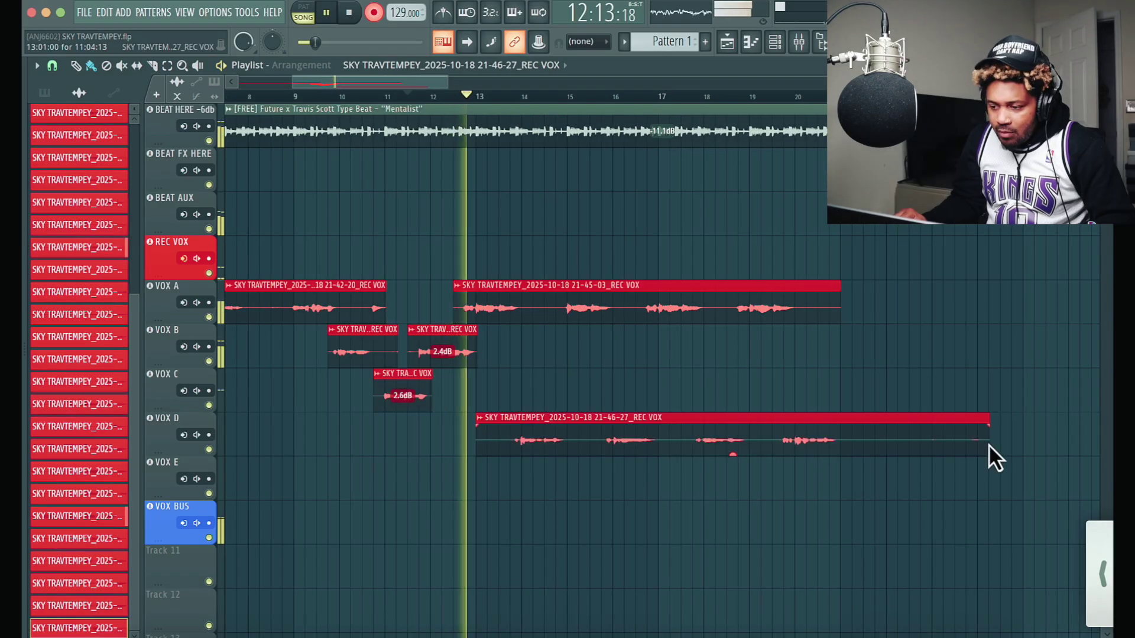
drag(988, 444, 841, 449)
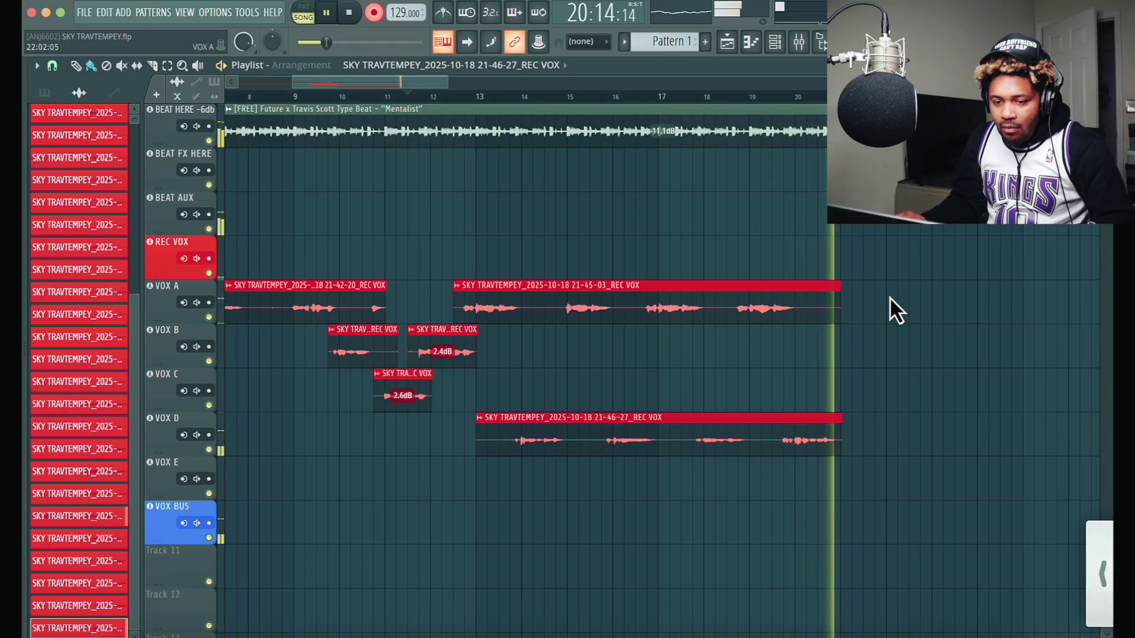
key(space)
key(space)
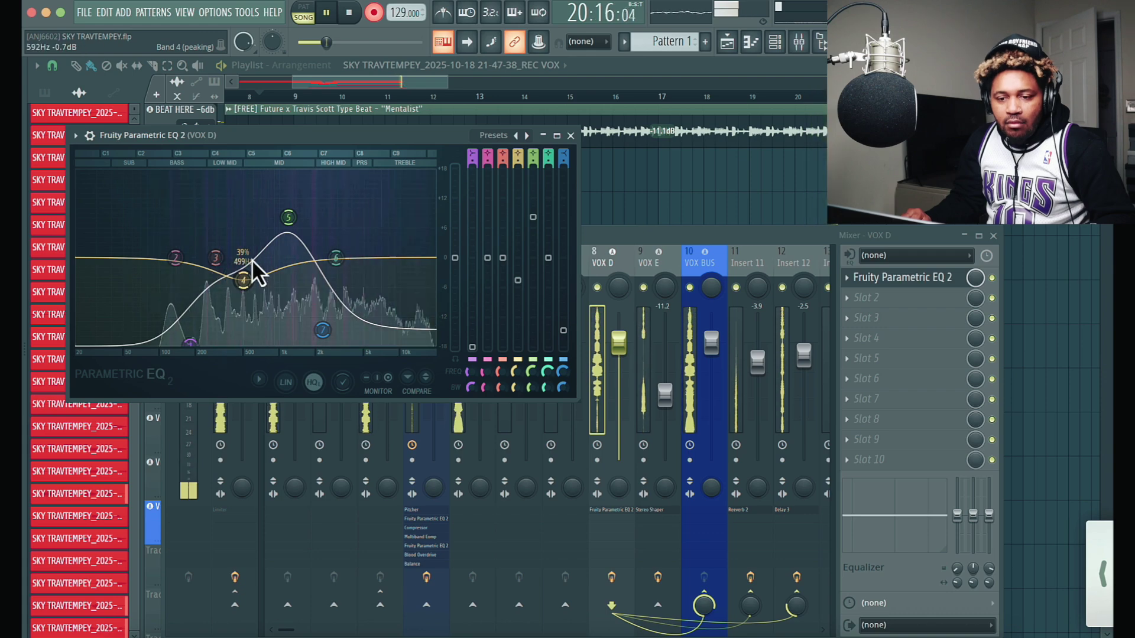
On the VOX D EQ, move band 7 to about 3136 Hz and cut band 6 about 3.6 dB near 2358 Hz.
key(space)
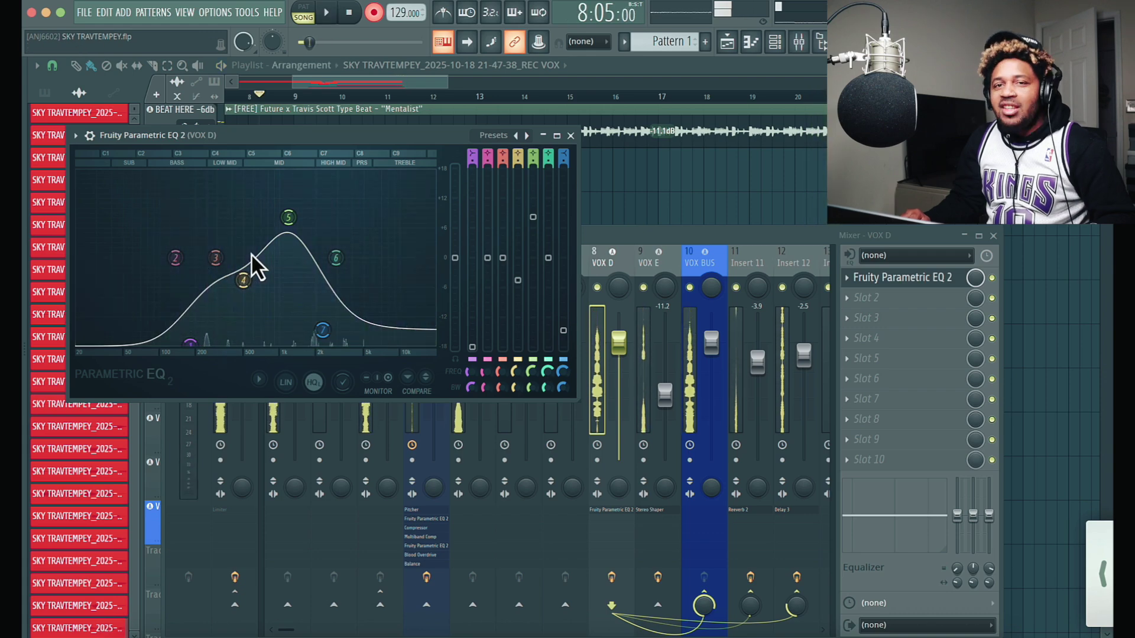
key(space)
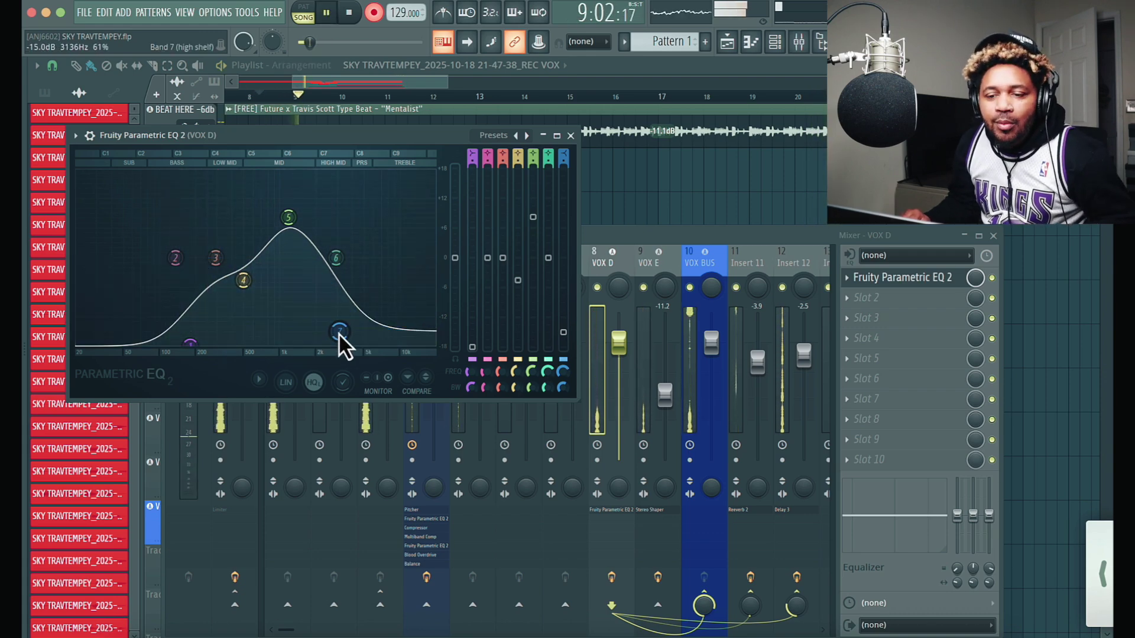
drag(336, 259, 311, 307)
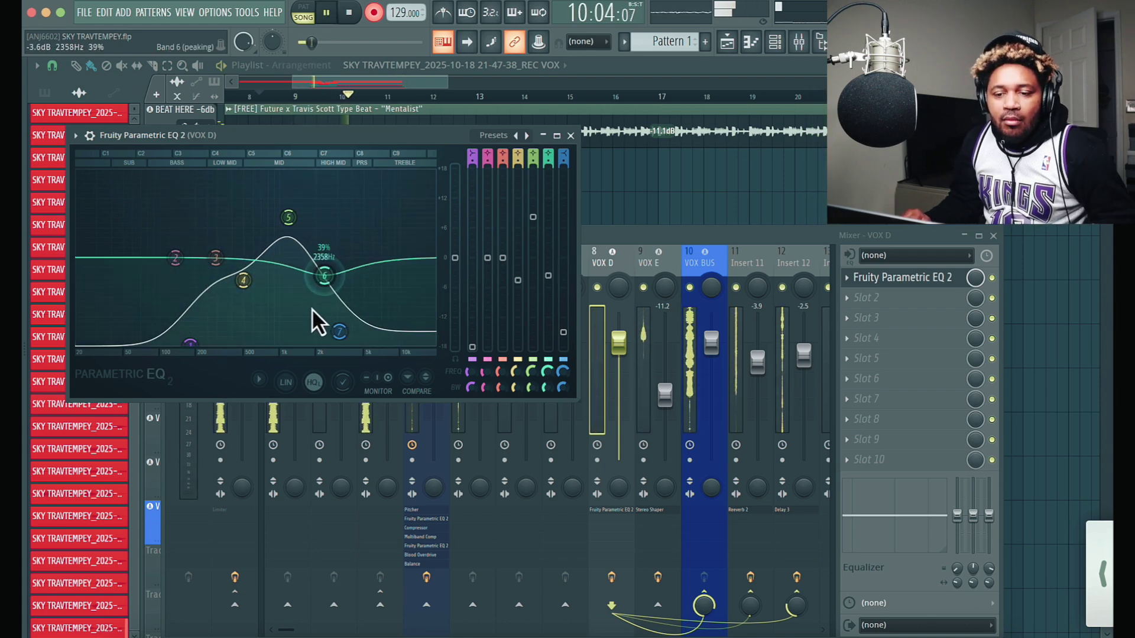
On the VOX D EQ, move the band 1 low shelf to about 204 Hz and shift band 7 to a lower frequency.
drag(189, 343, 203, 339)
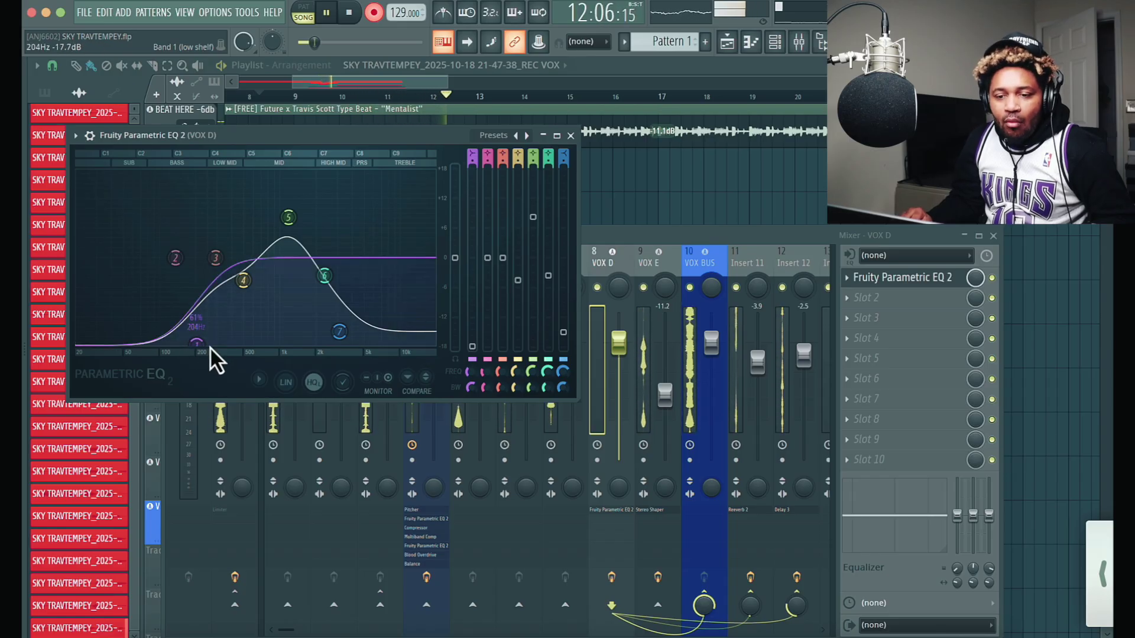
drag(340, 332, 284, 335)
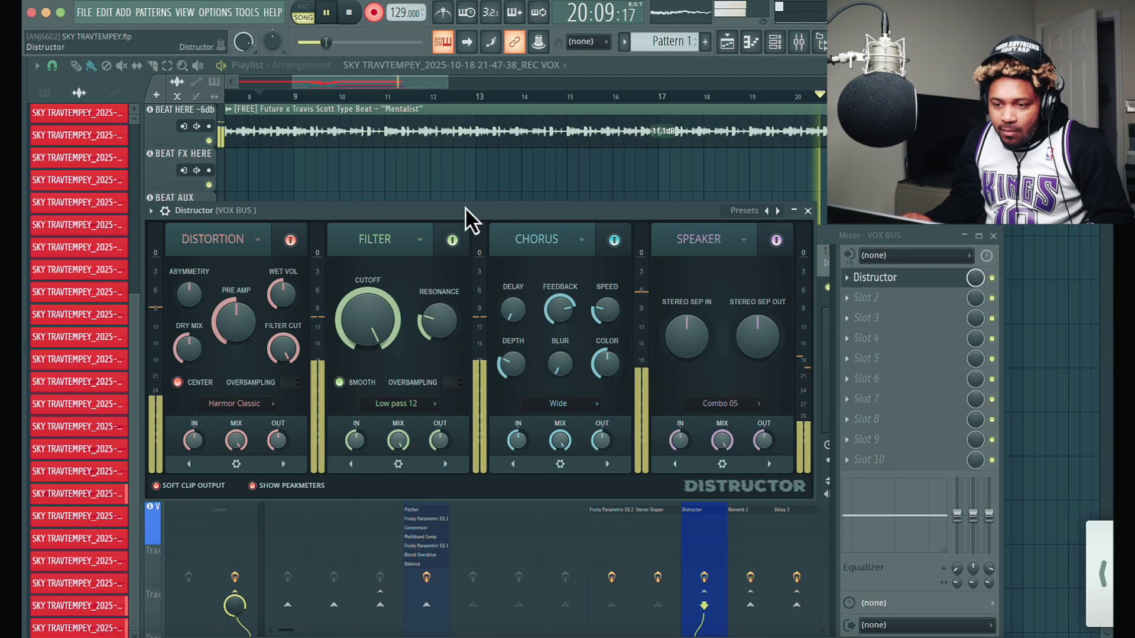
Turn off the Filter, Chorus and Speaker modules of the Distructor on the VOX BUS, leaving only the Distortion active.
drag(466, 208, 540, 197)
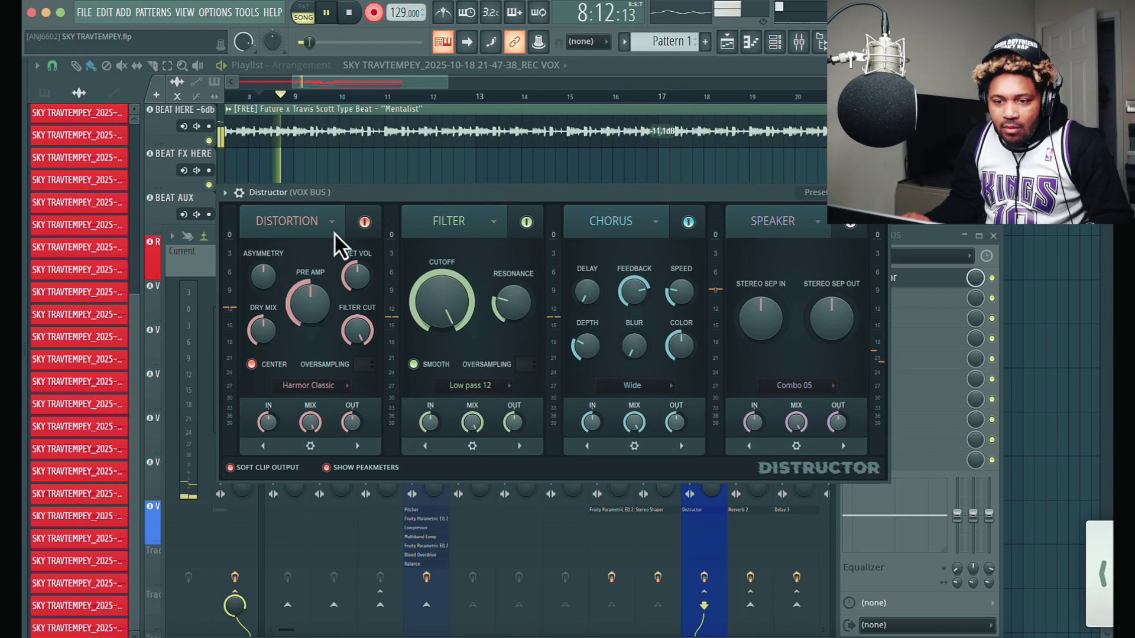
click(526, 223)
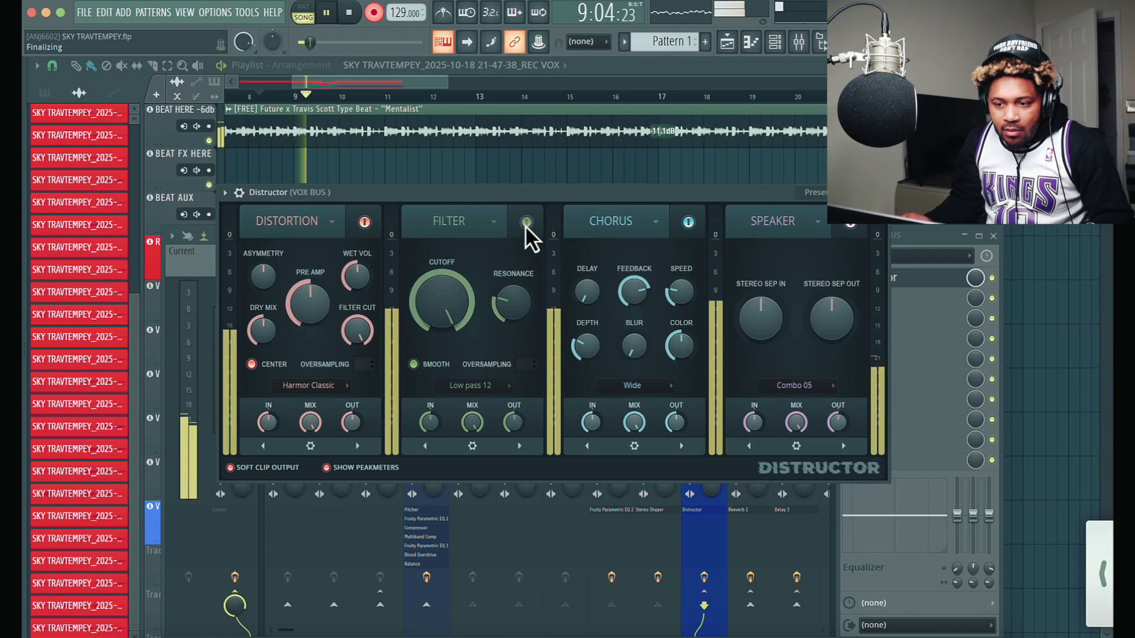
click(688, 223)
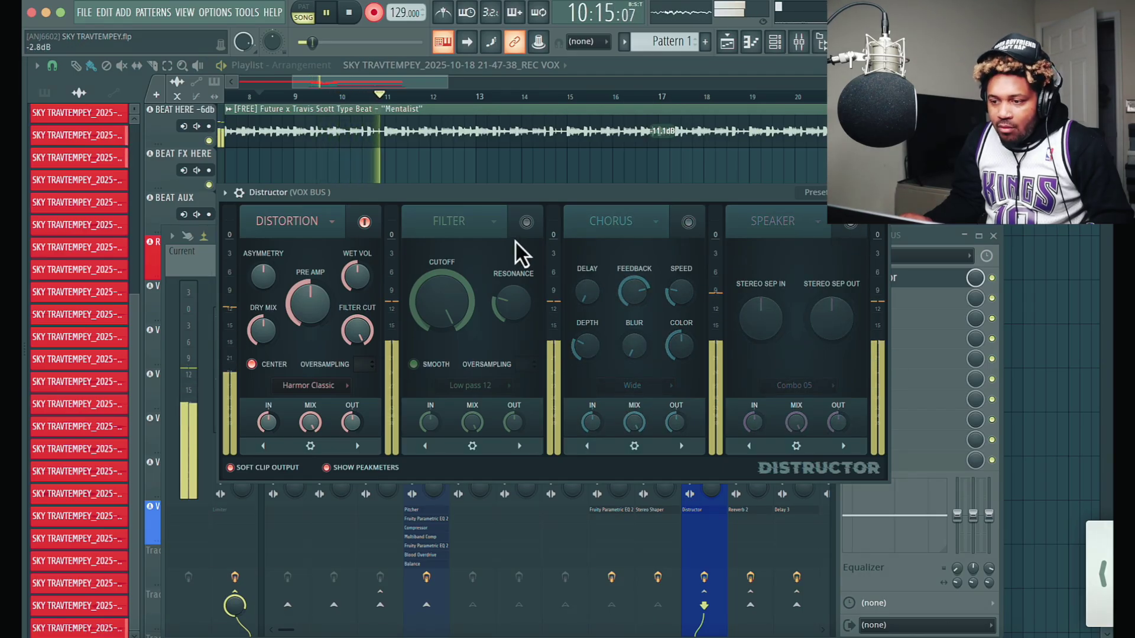
Lower the Distructor's distortion pre amp with 16x oversampling, and re-enable the Wide chorus with less feedback and more blur.
mouse_move(305, 288)
mouse_down()
mouse_move(296, 338)
mouse_move(309, 295)
mouse_up()
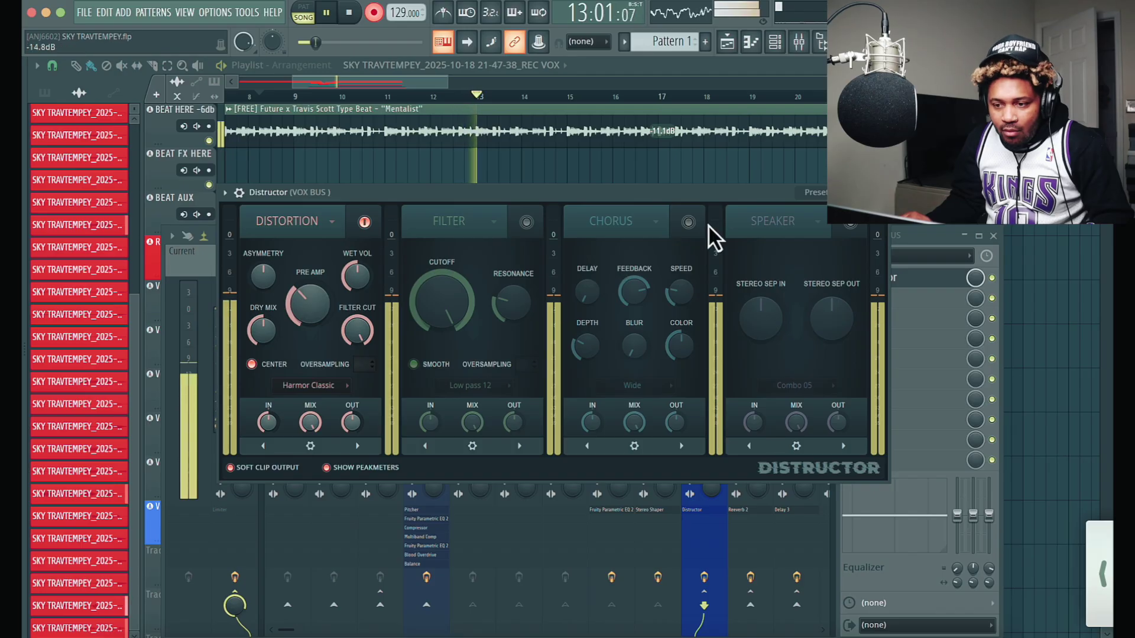
click(688, 223)
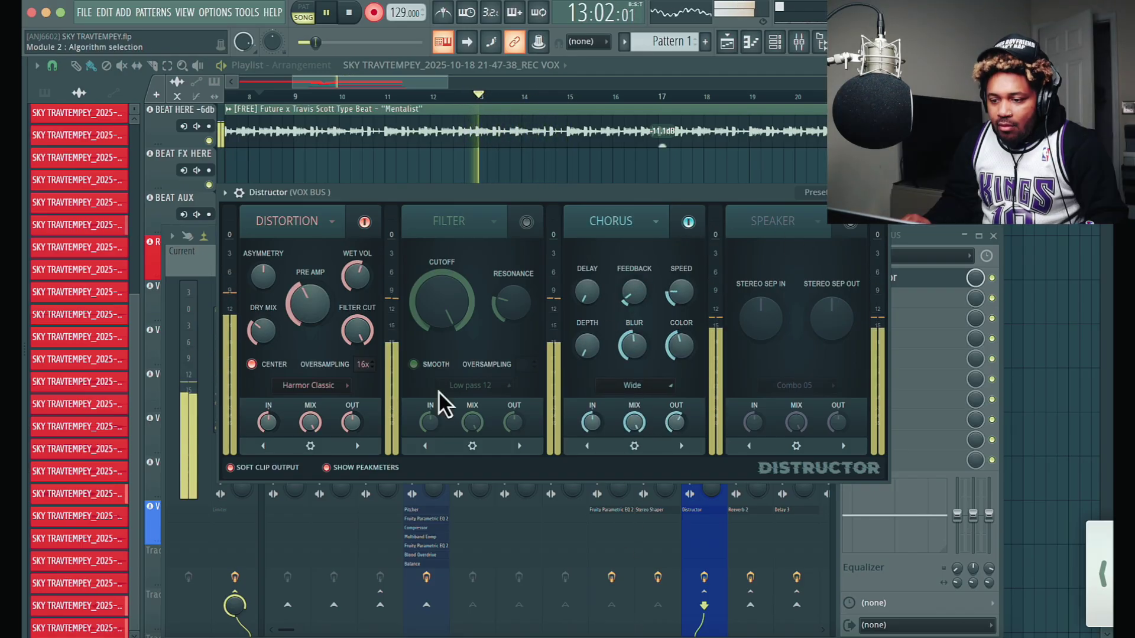
drag(360, 397, 363, 382)
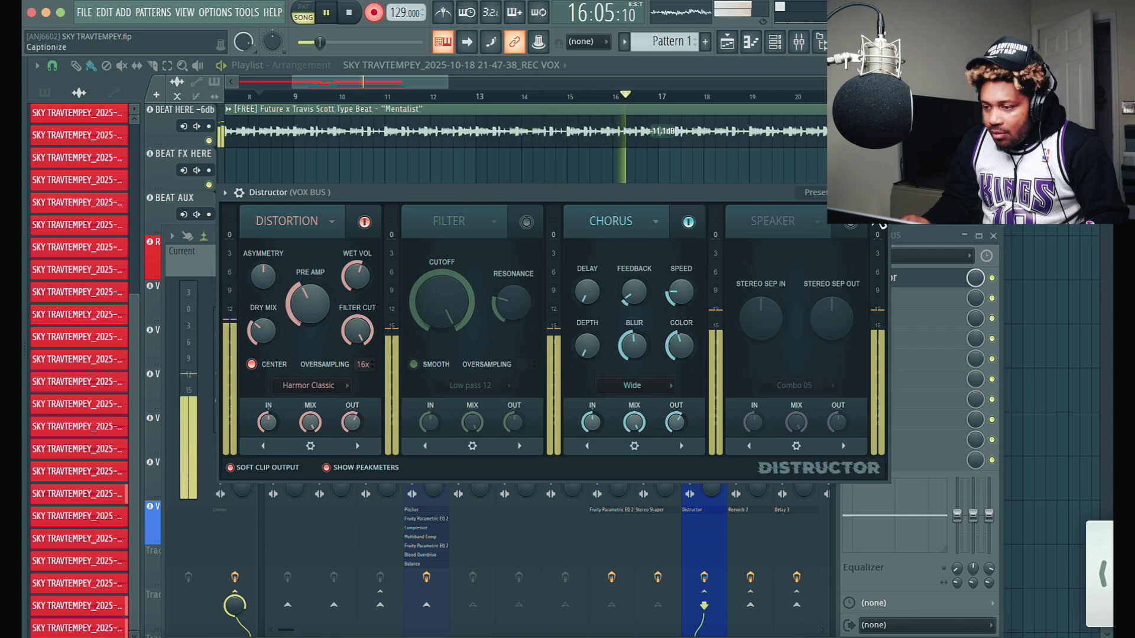
key(Escape)
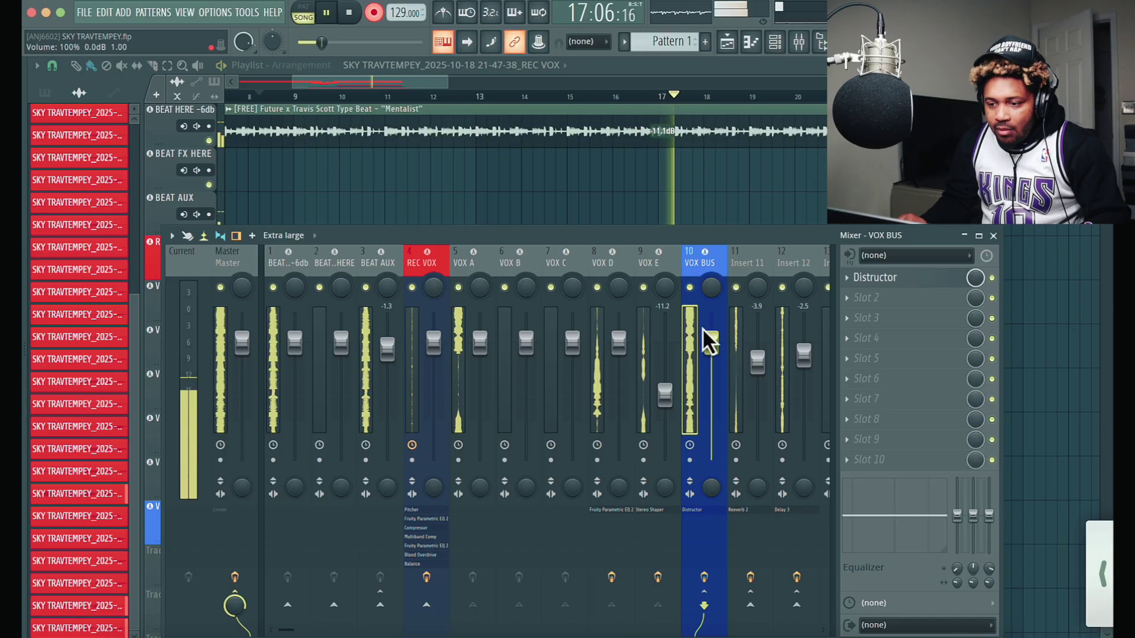
Send the VOX BUS to the reverb on Insert 11 at about 32% (-19.0 dB).
click(750, 605)
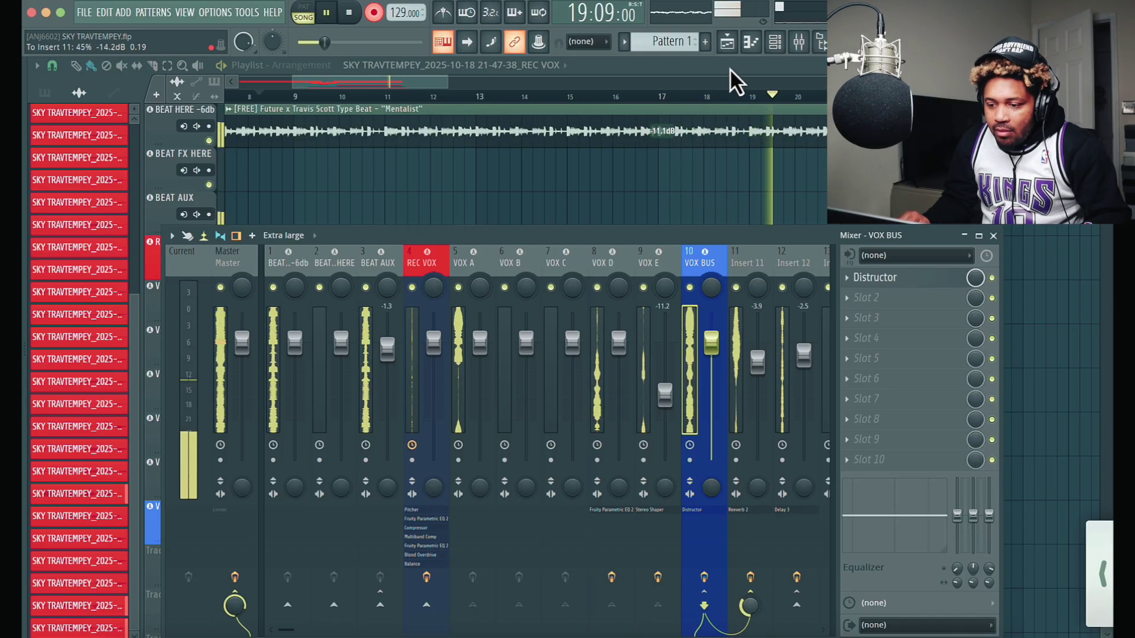
mouse_move(753, 605)
mouse_down()
mouse_move(756, 617)
mouse_move(751, 604)
mouse_move(748, 613)
mouse_up()
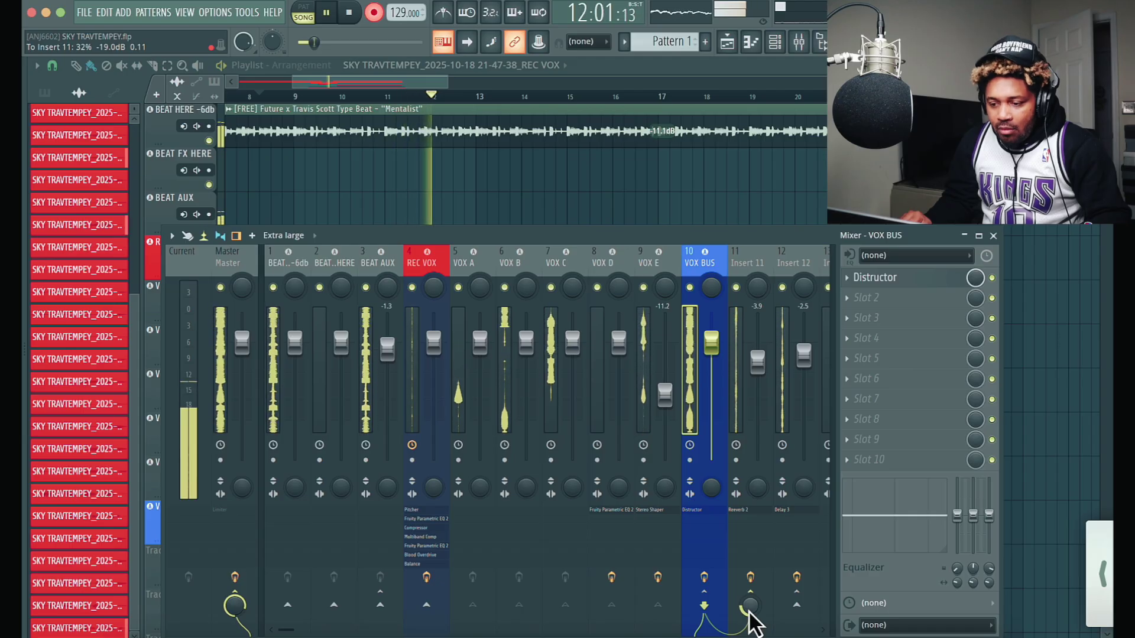
click(420, 84)
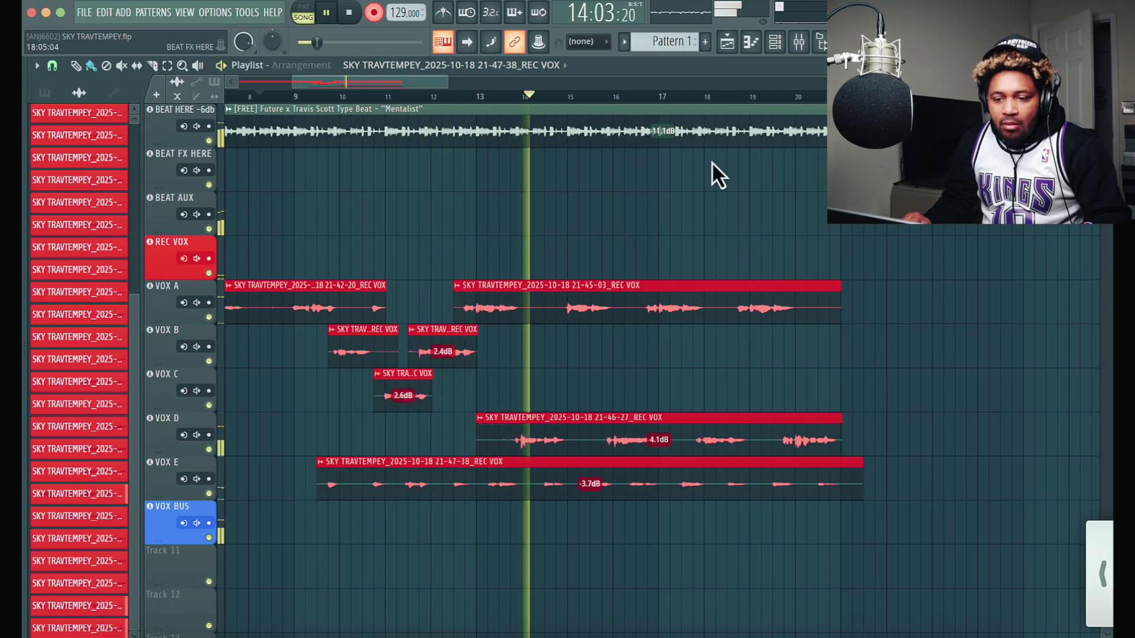
Load Gross Beat into slot 2 of the VOX E mixer track.
click(800, 44)
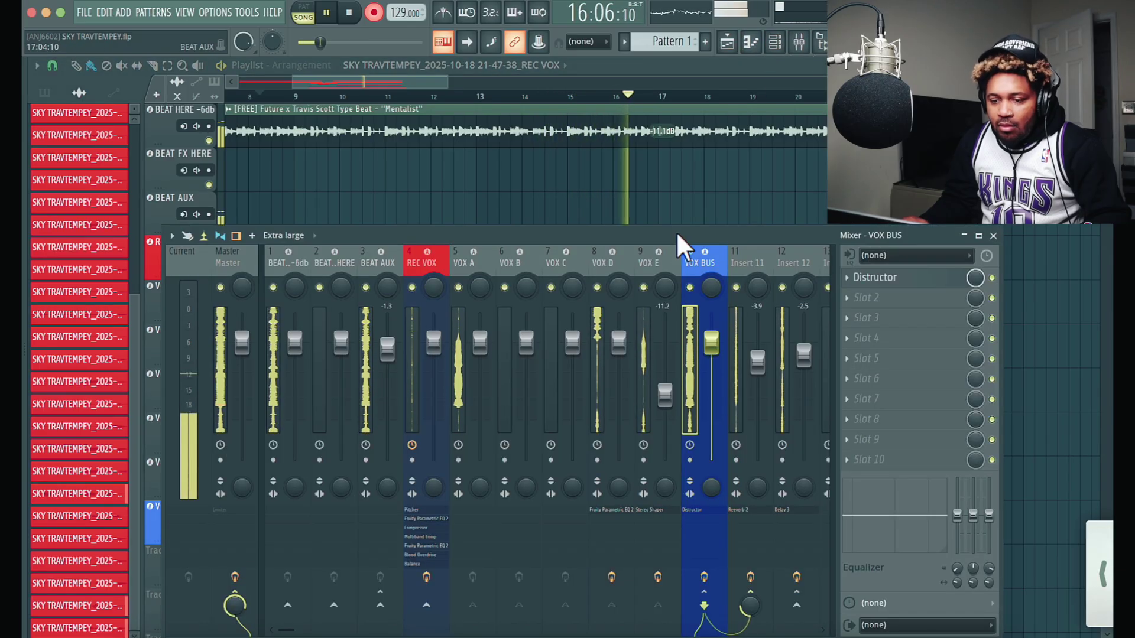
click(653, 267)
click(852, 296)
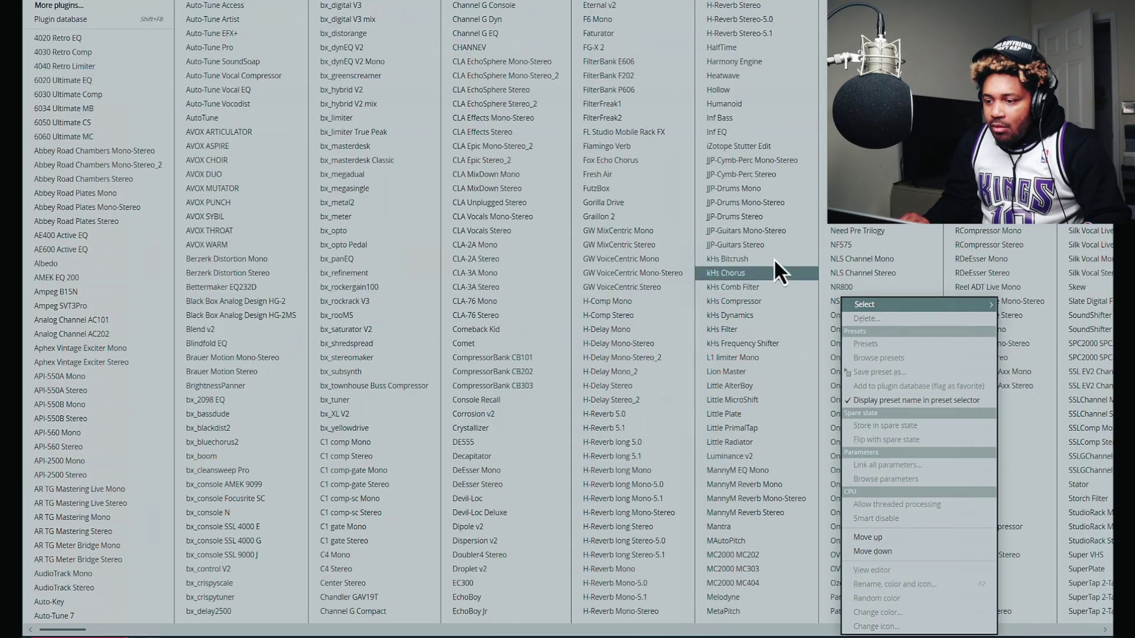
scroll(764, 251, right, 3)
scroll(766, 255, right, 10)
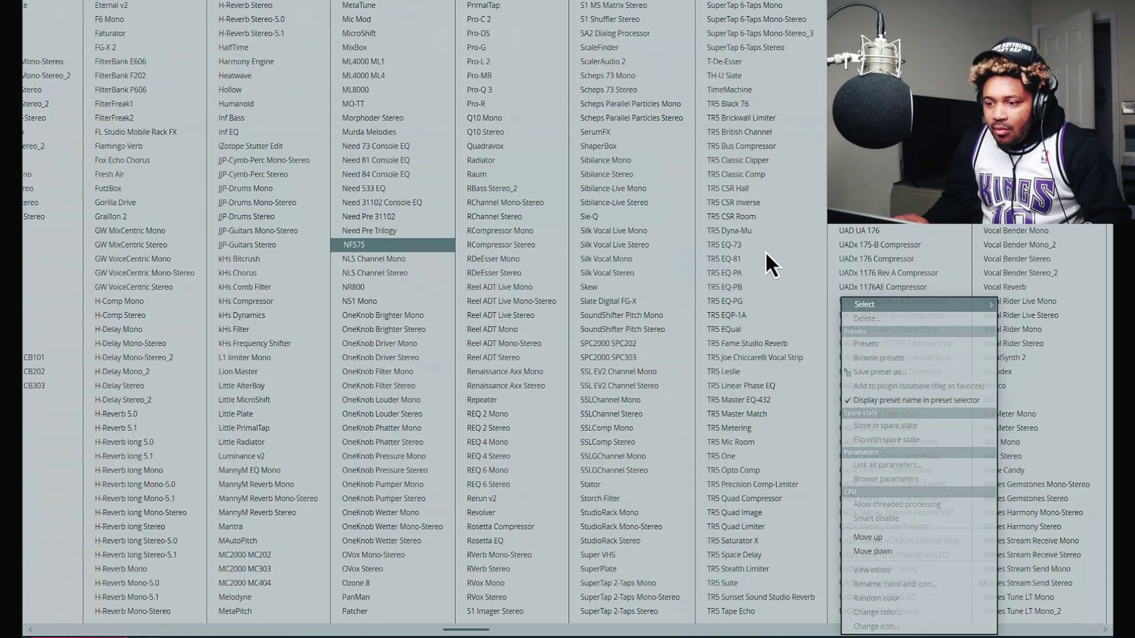
scroll(765, 251, right, 6)
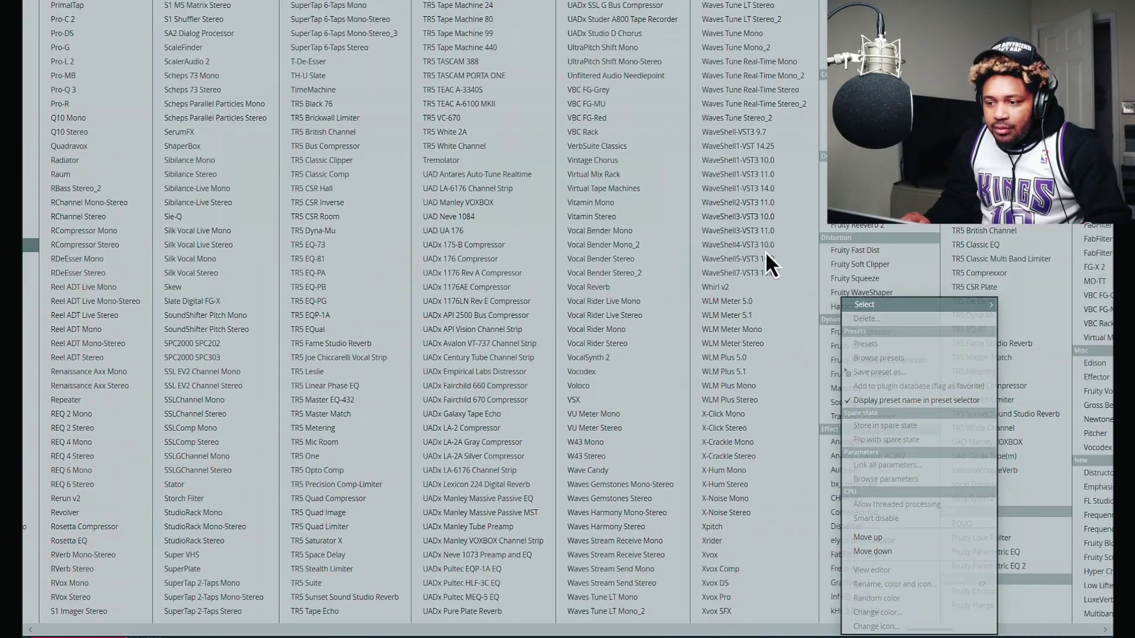
scroll(830, 255, right, 2)
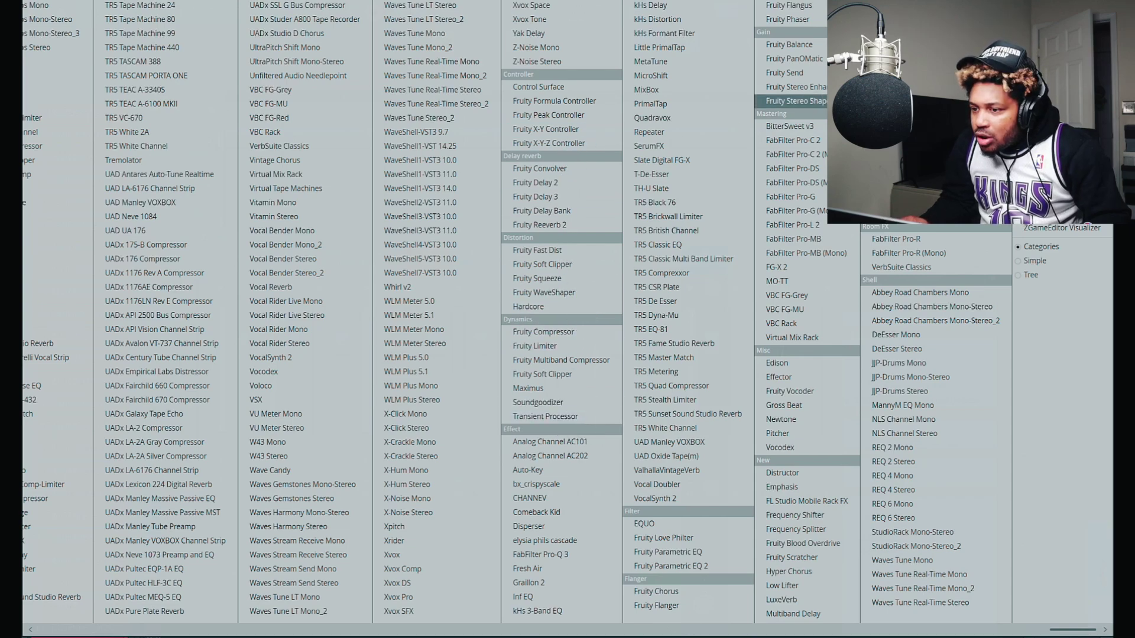
scroll(795, 73, left, 1)
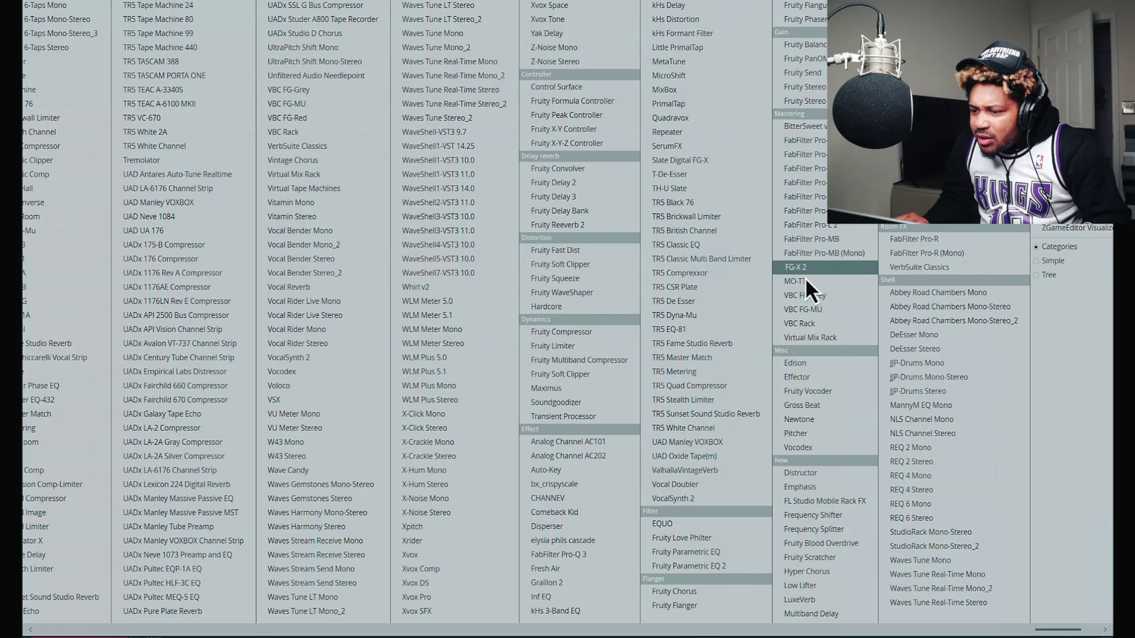
click(835, 408)
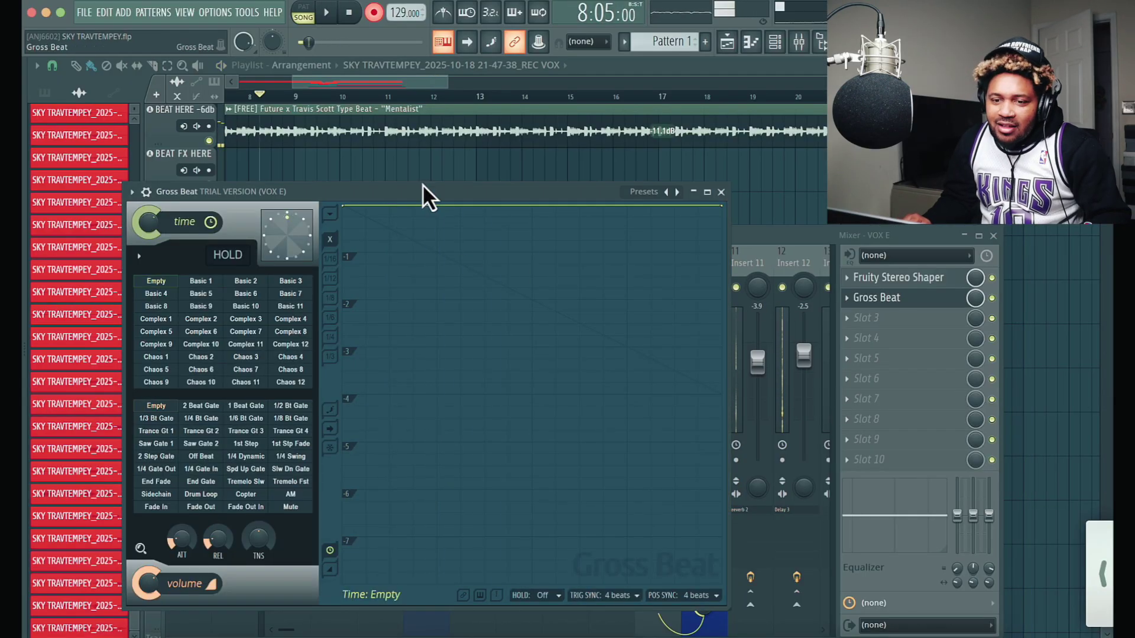
Choose the Complex 2 time pattern in Gross Beat and raise the VOX E fader to -2.0 dB during playback.
click(201, 319)
key(space)
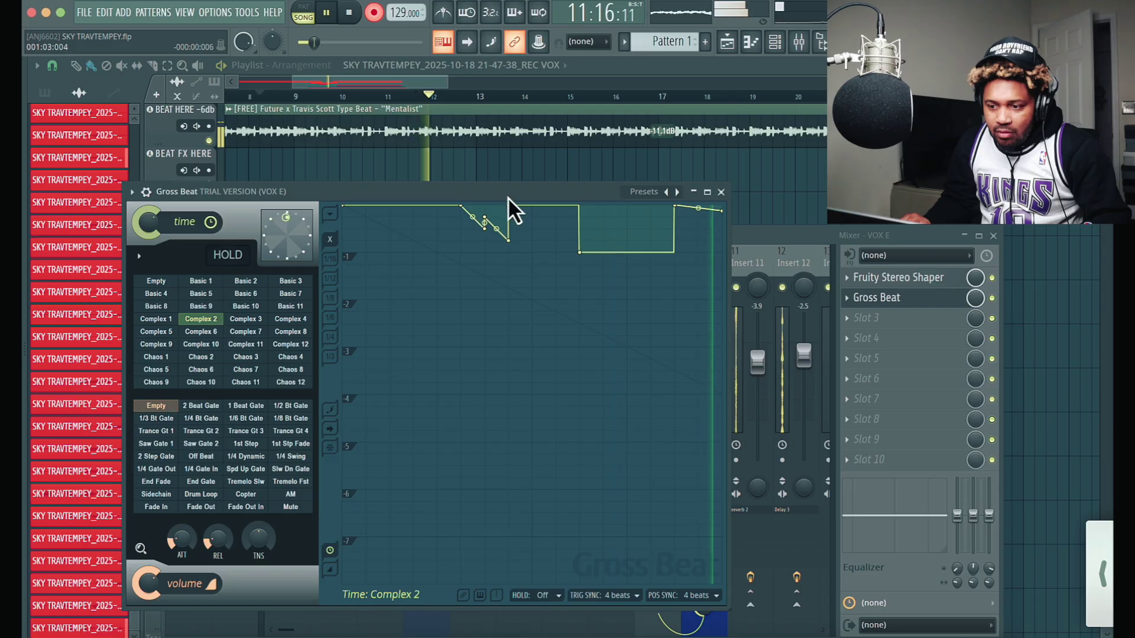
drag(506, 194, 463, 449)
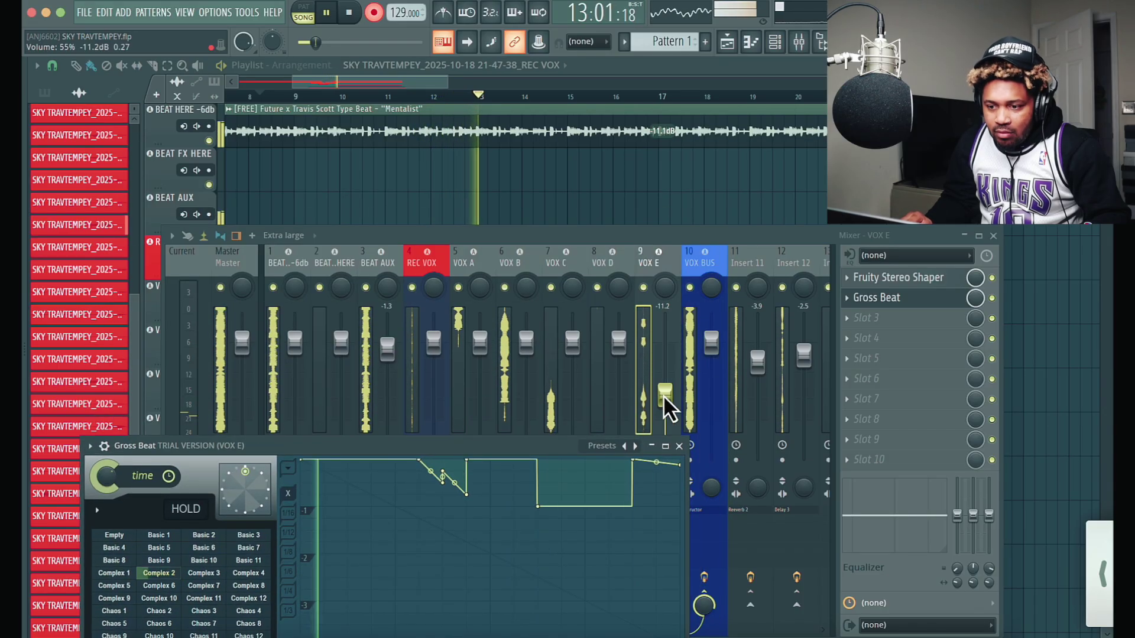
drag(663, 394, 663, 314)
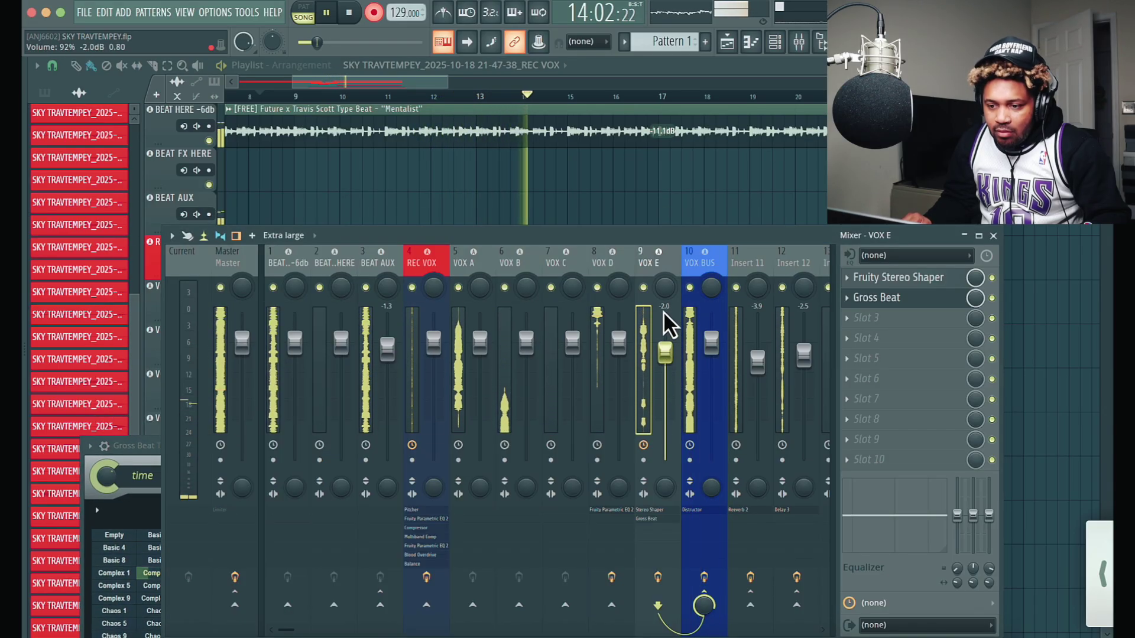
scroll(662, 354, up, 1)
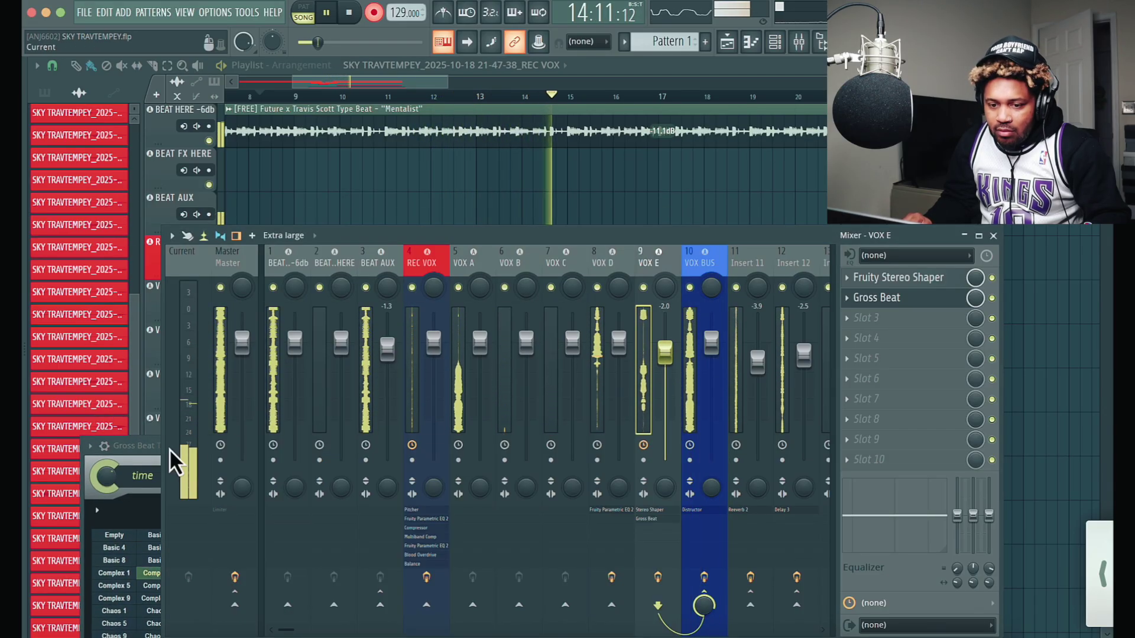
Audition the Complex 11 and Complex 5 time patterns in Gross Beat, returning to Complex 2.
click(140, 448)
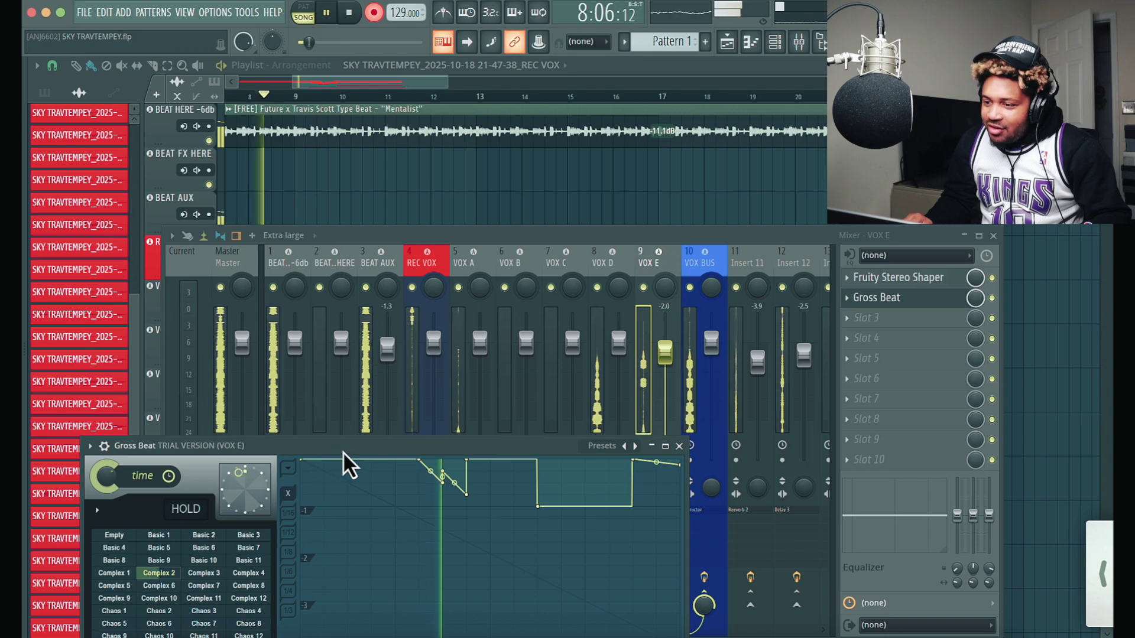
click(203, 598)
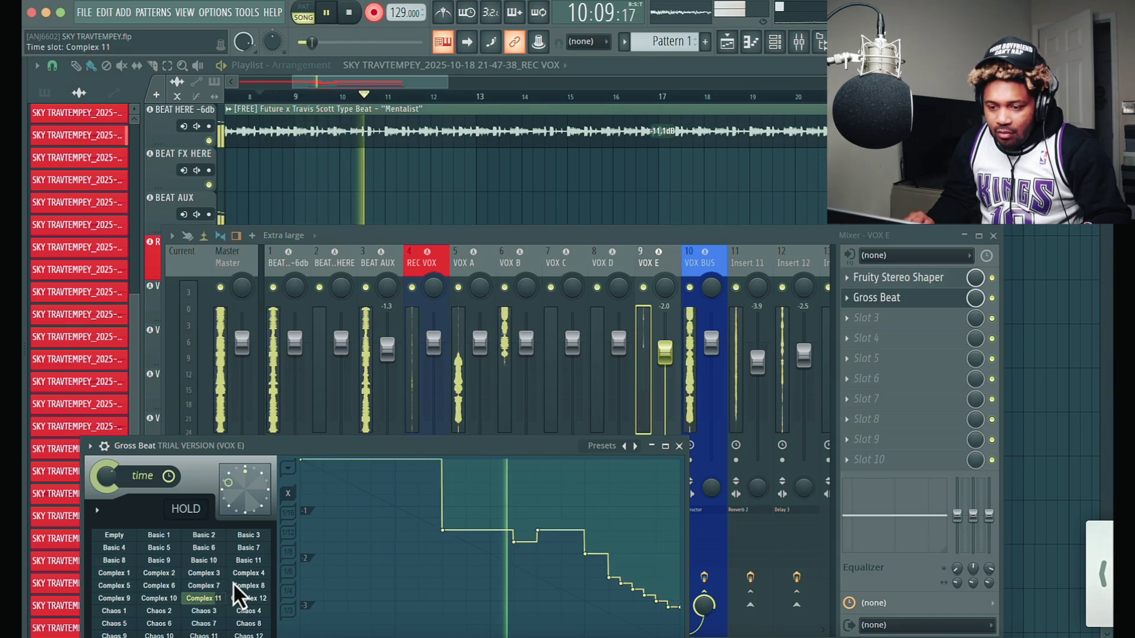
click(112, 584)
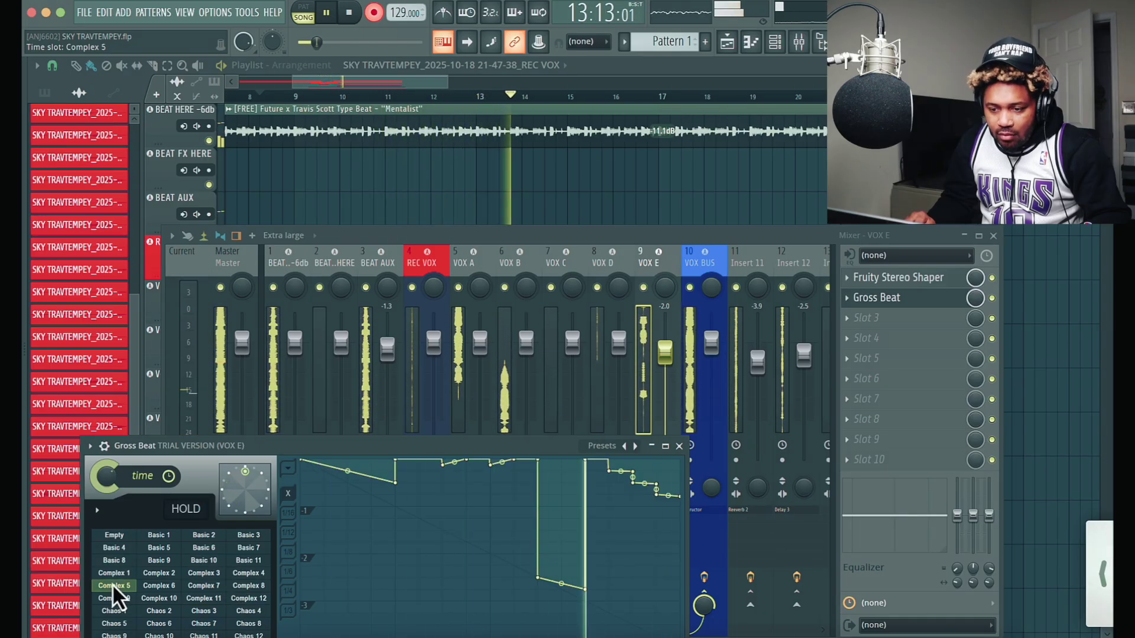
click(157, 575)
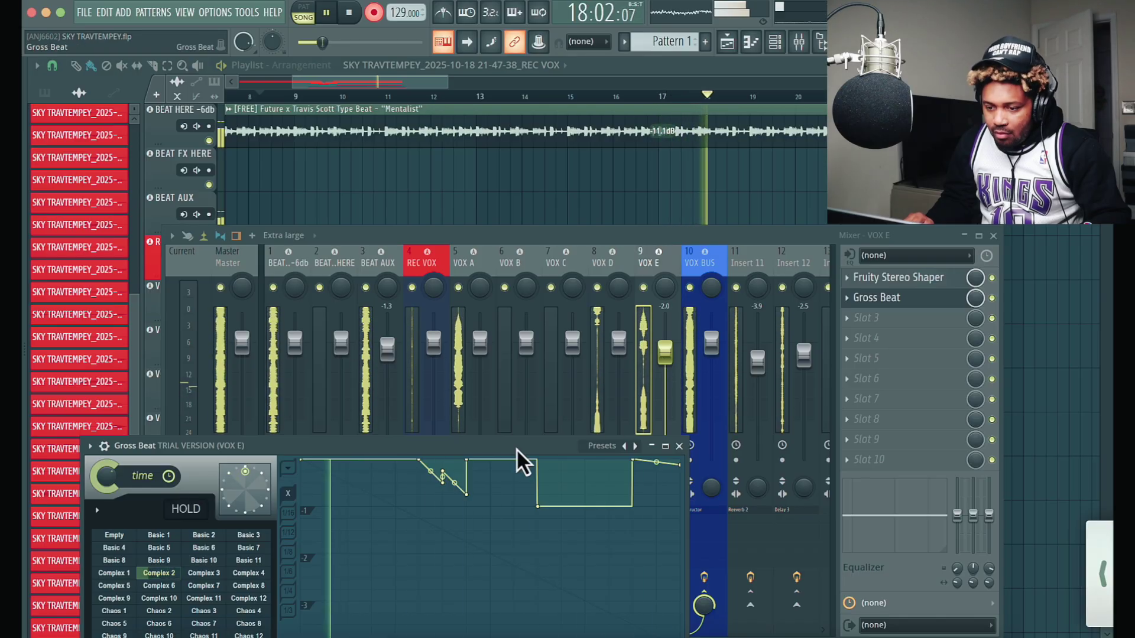
Audition Gross Beat volume gates, including 1/4 Bt Gate, Trance Gt 1 and 2 Beat Gate, and settle on 1 Beat Gate.
drag(516, 449, 513, 186)
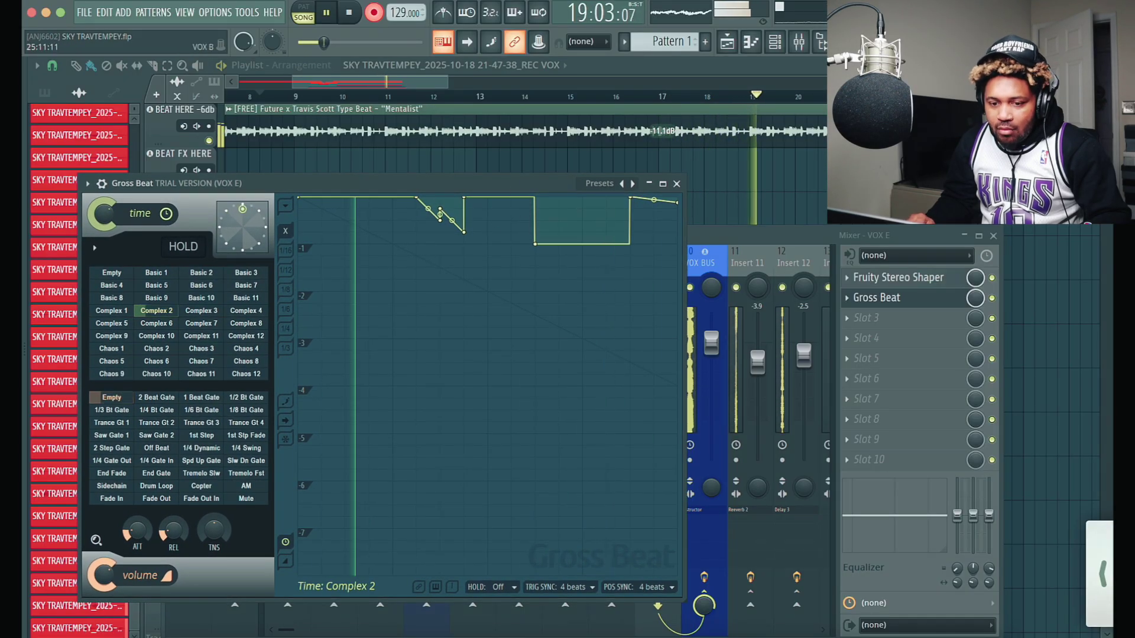
click(157, 412)
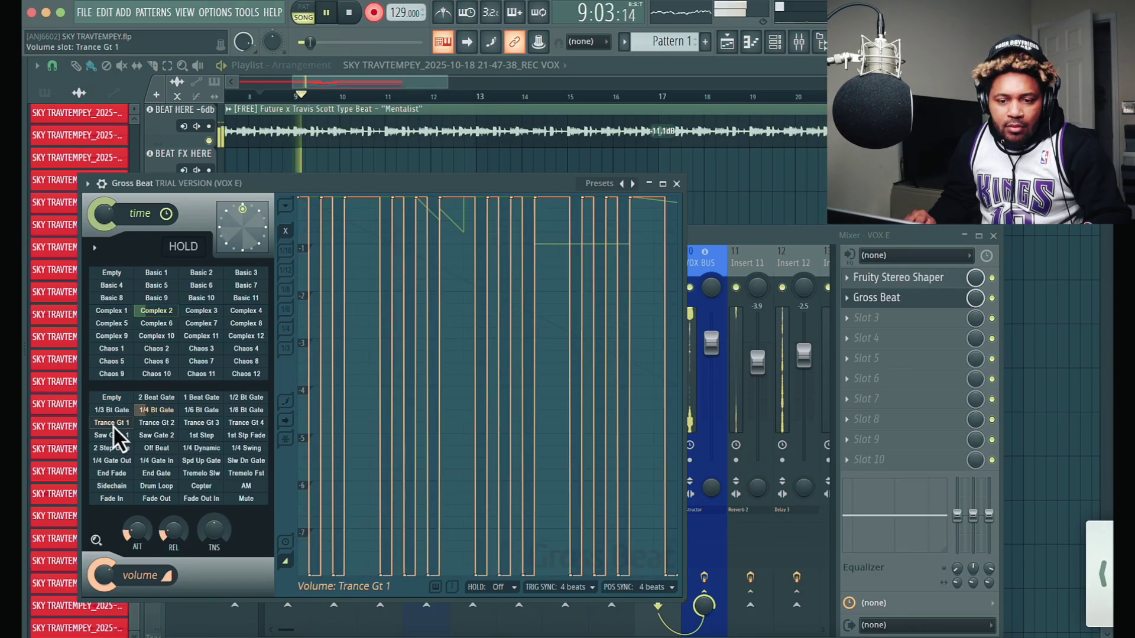
click(156, 399)
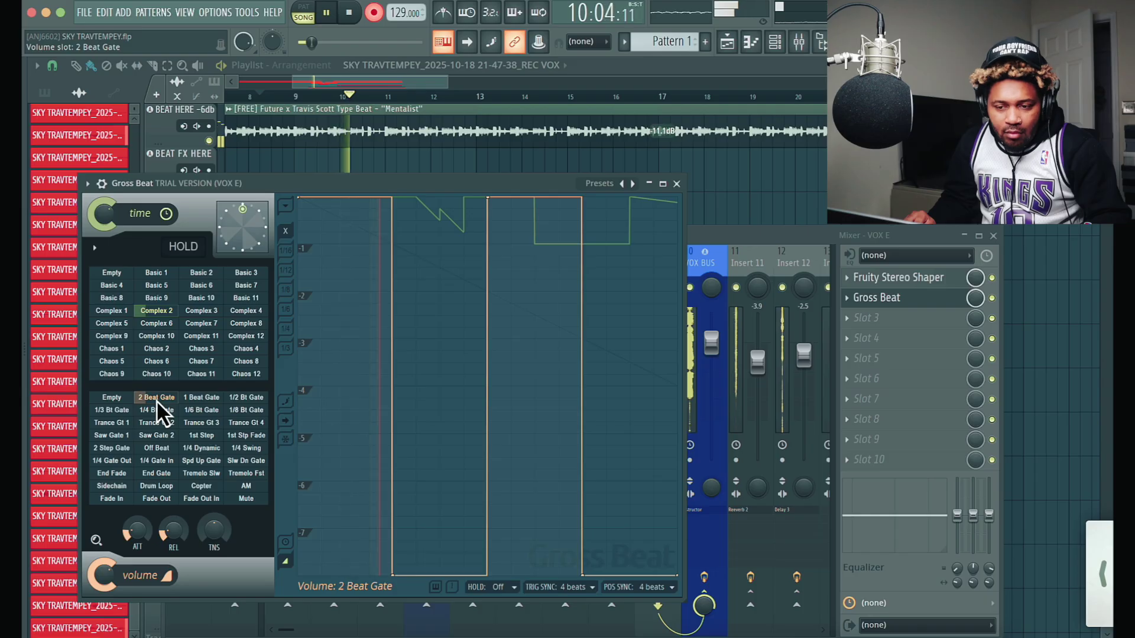
click(208, 398)
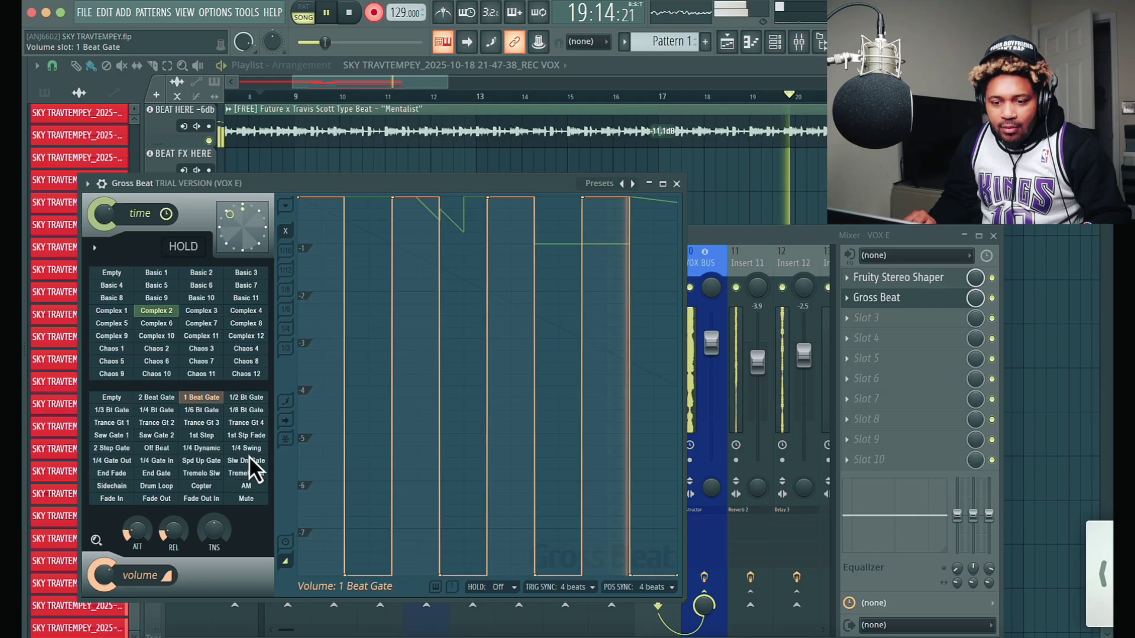
key(space)
key(space)
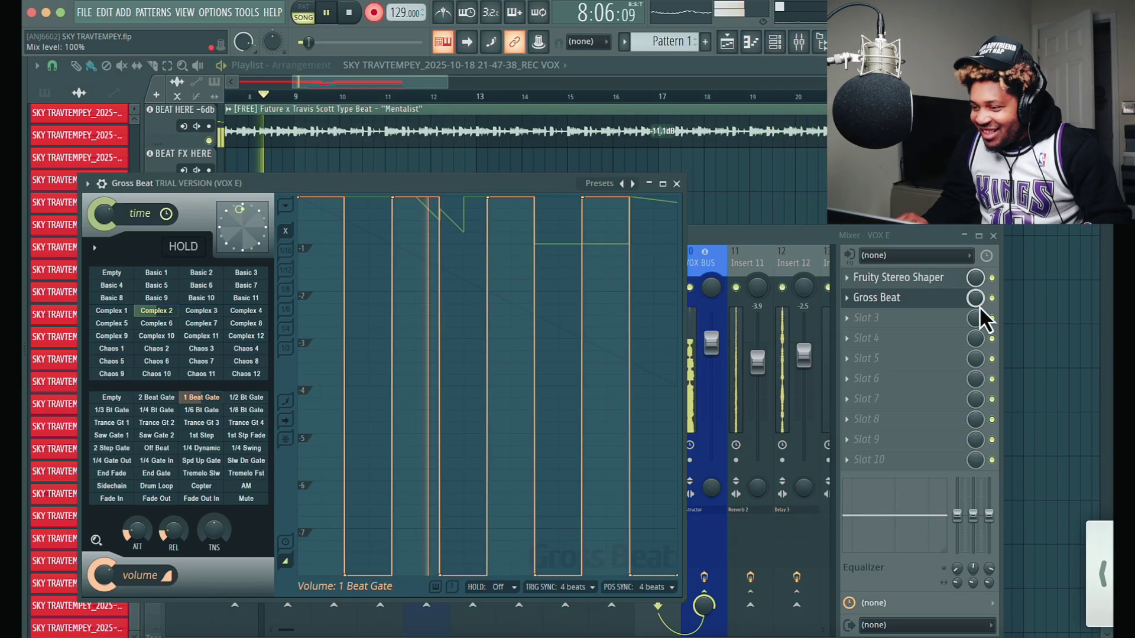
Reduce the Gross Beat mix level on VOX E to about 77% and close the plugin.
drag(979, 307, 977, 320)
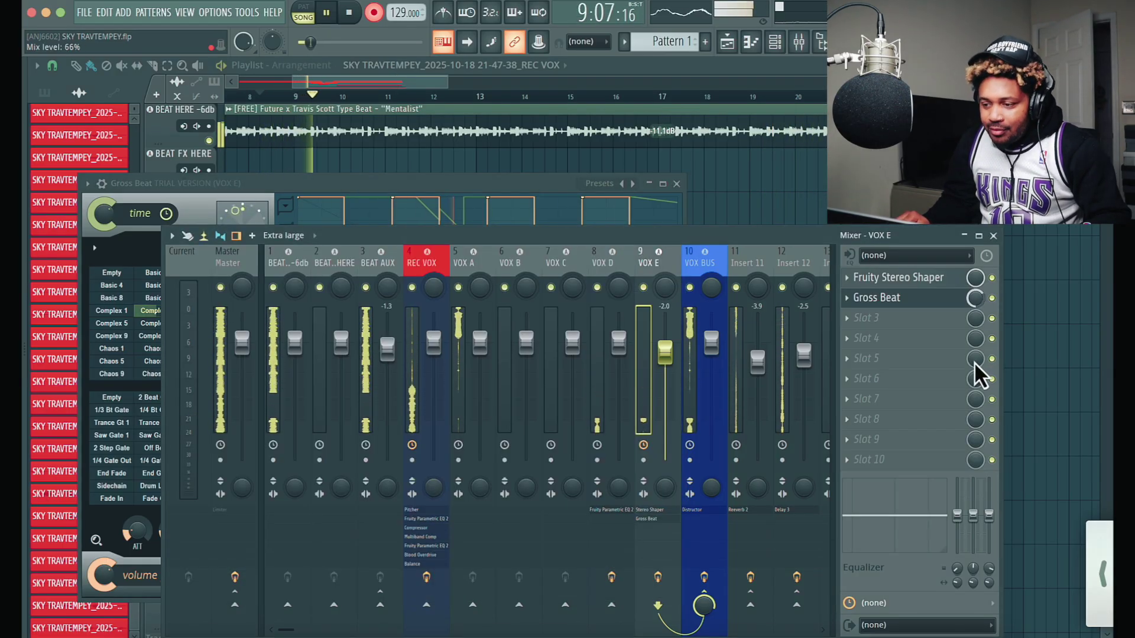
drag(966, 366, 977, 297)
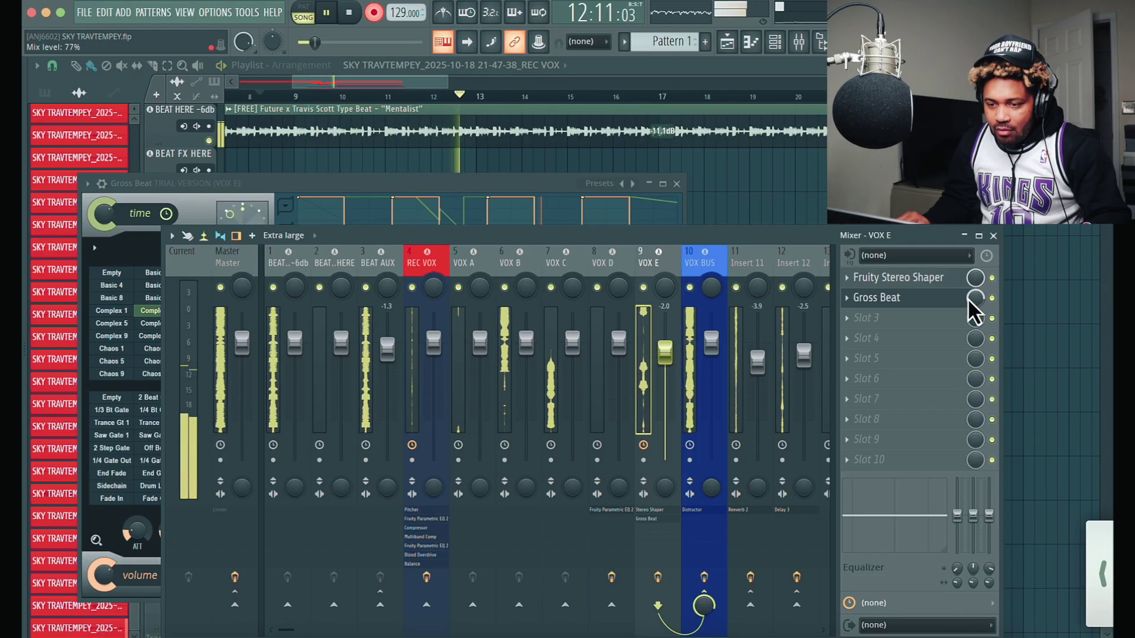
click(677, 183)
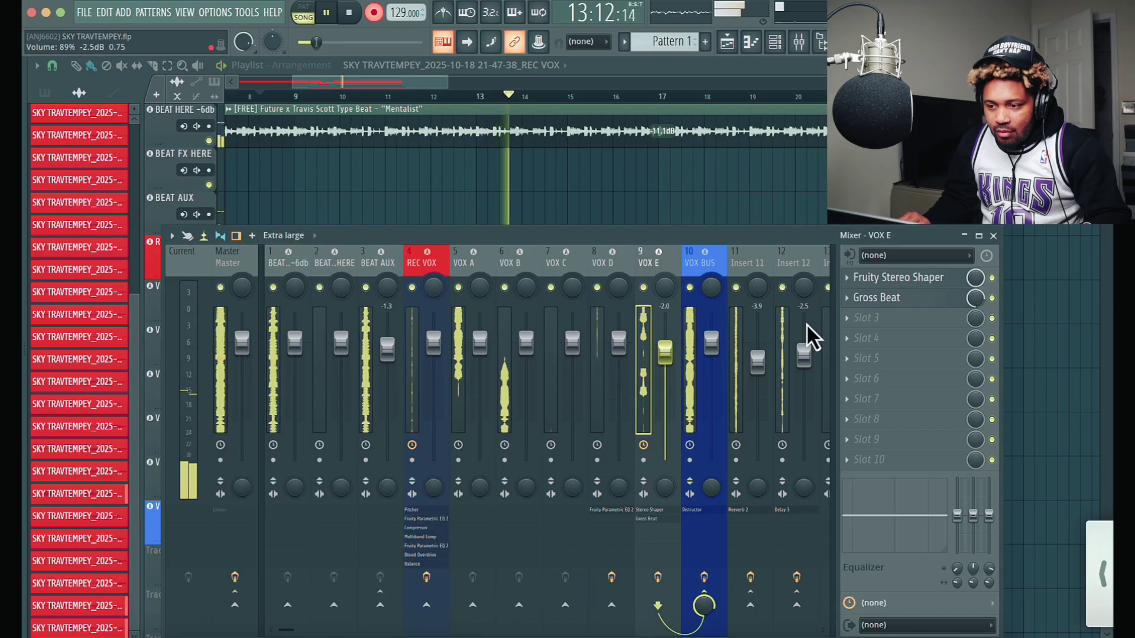
Load Fruity PanOMatic into the third effect slot of VOX E and reposition its window.
click(852, 319)
scroll(742, 252, down, 4)
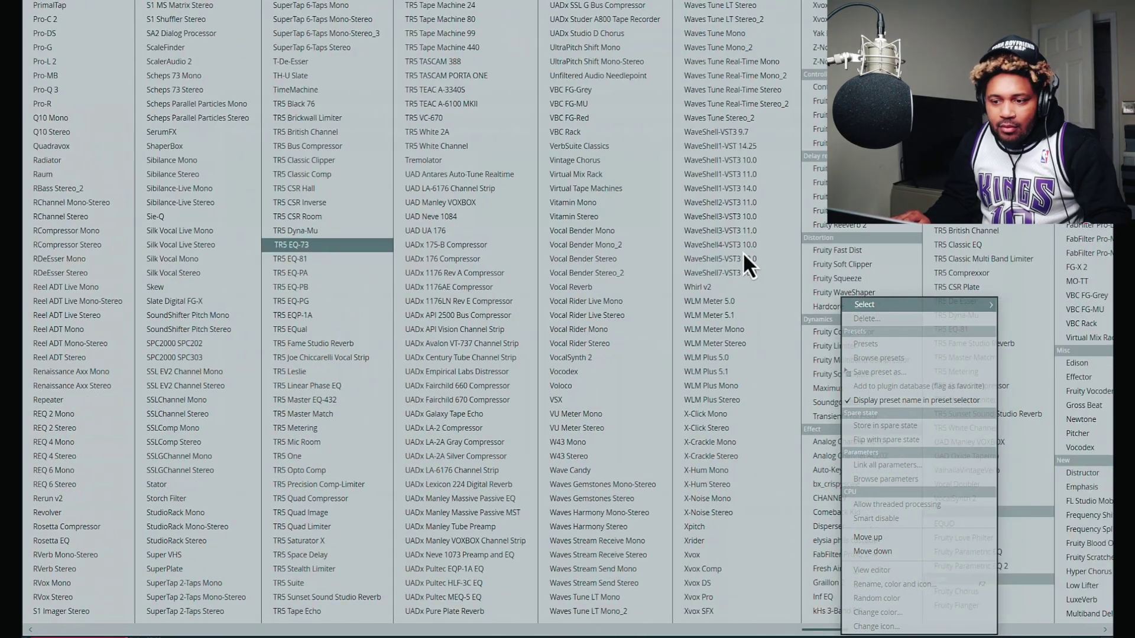
scroll(742, 252, down, 3)
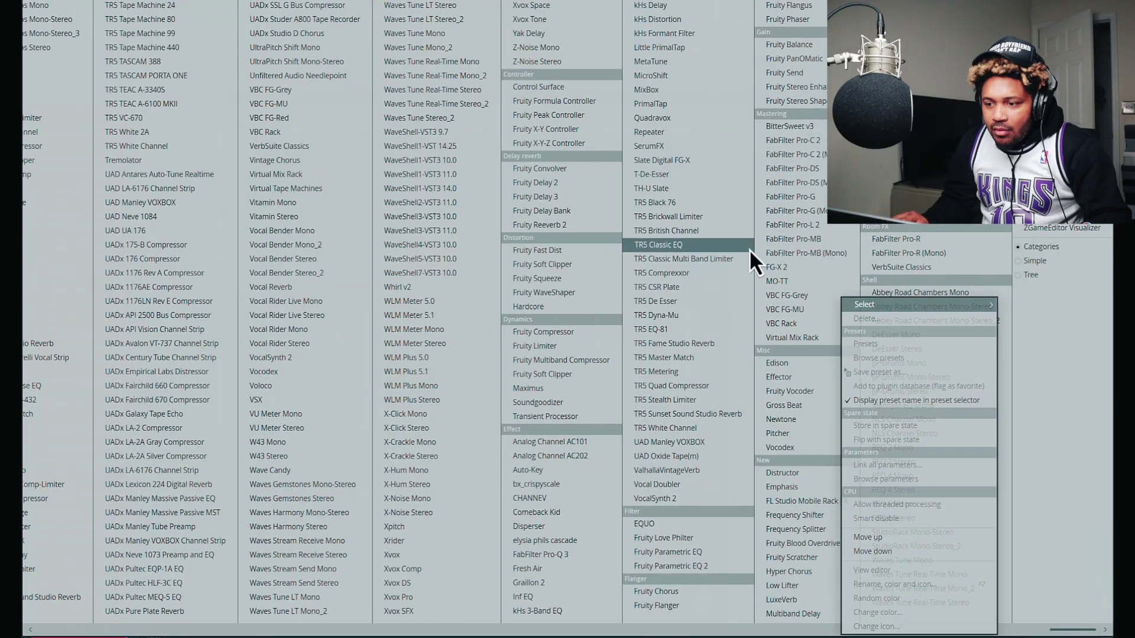
click(797, 60)
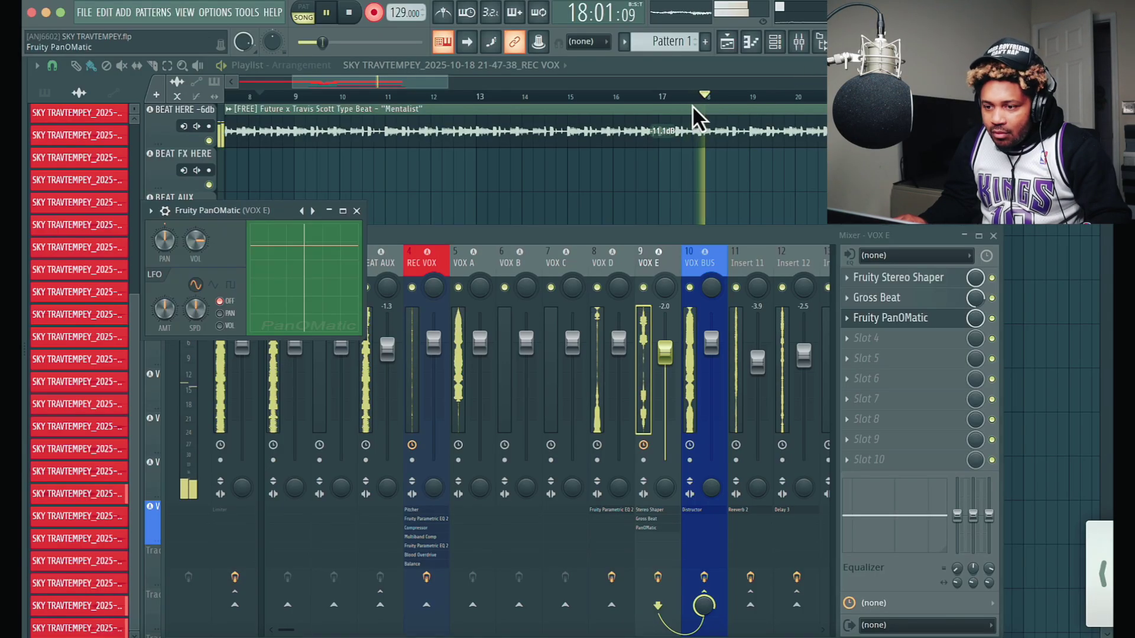
drag(239, 216, 279, 223)
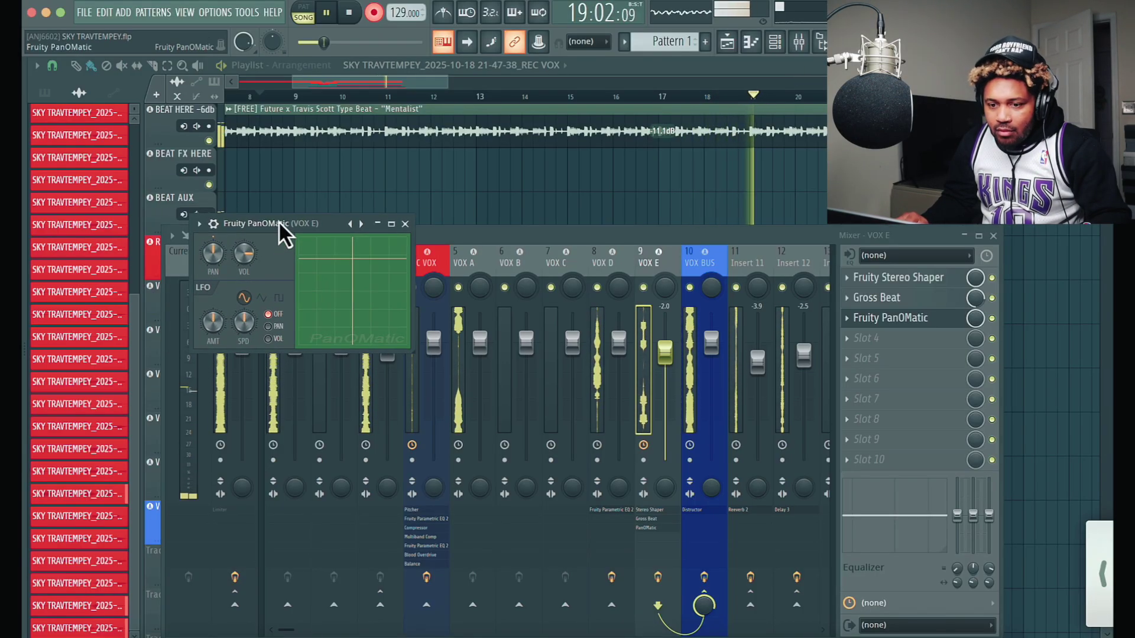
Set PanOMatic's LFO to modulate panning with a triangle wave, 100% amount and 57% speed, then close the plugin and stop playback.
click(265, 329)
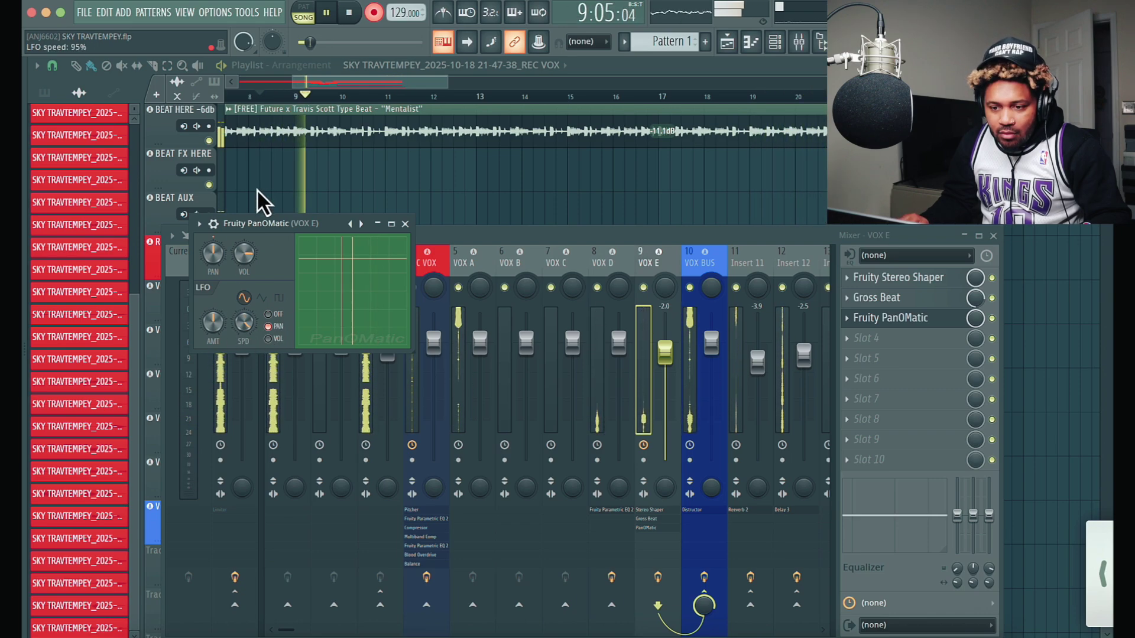
scroll(239, 325, down, 4)
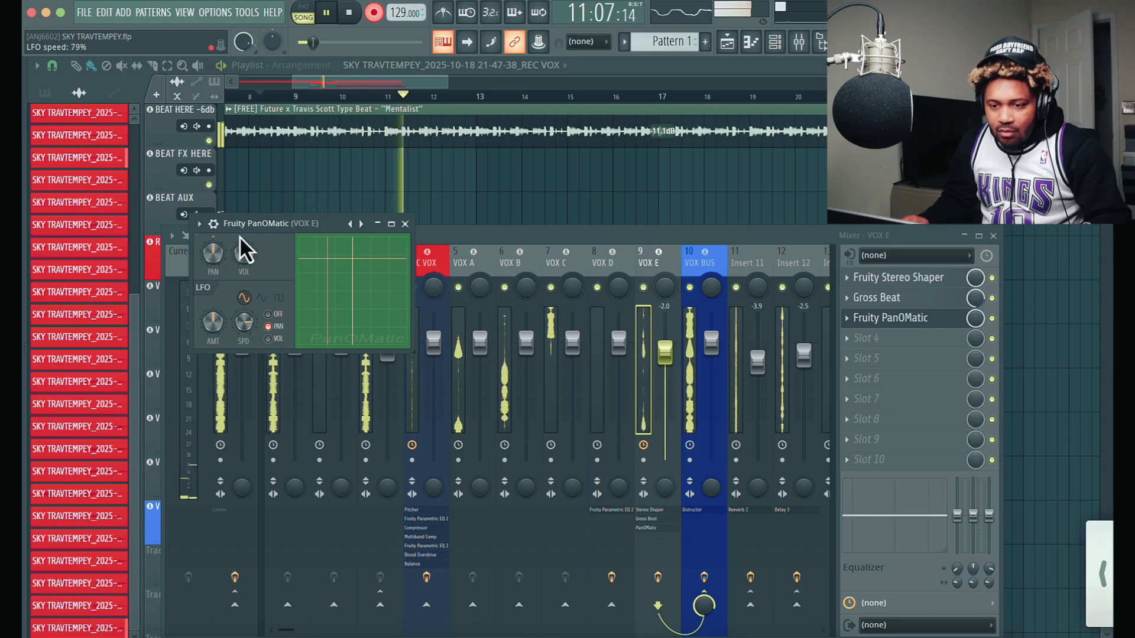
drag(214, 323, 218, 254)
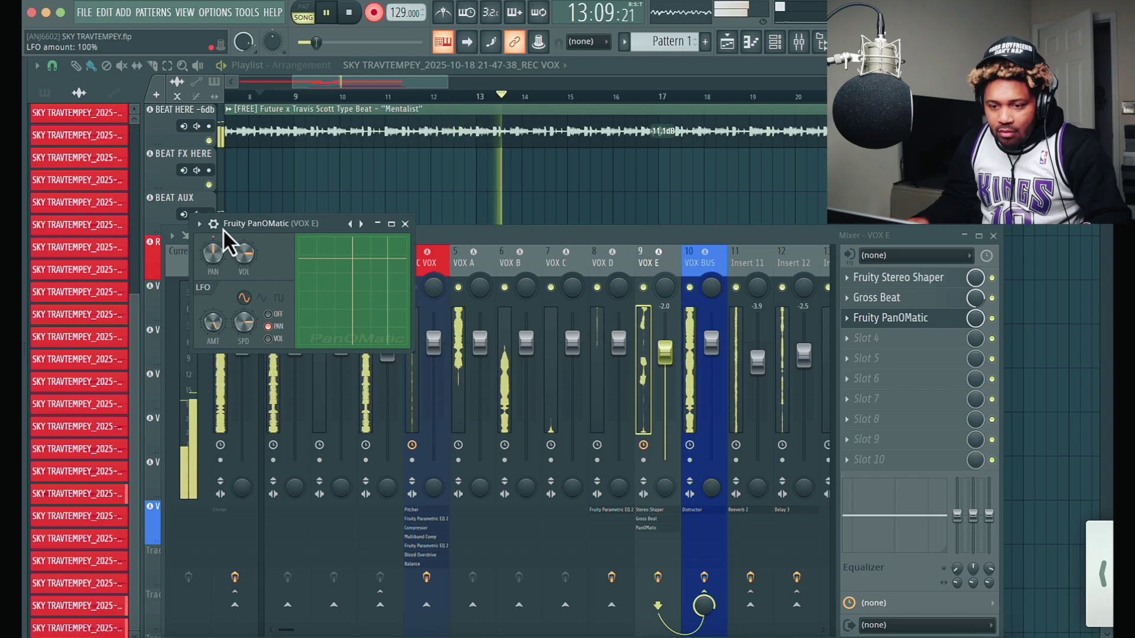
drag(243, 331, 246, 317)
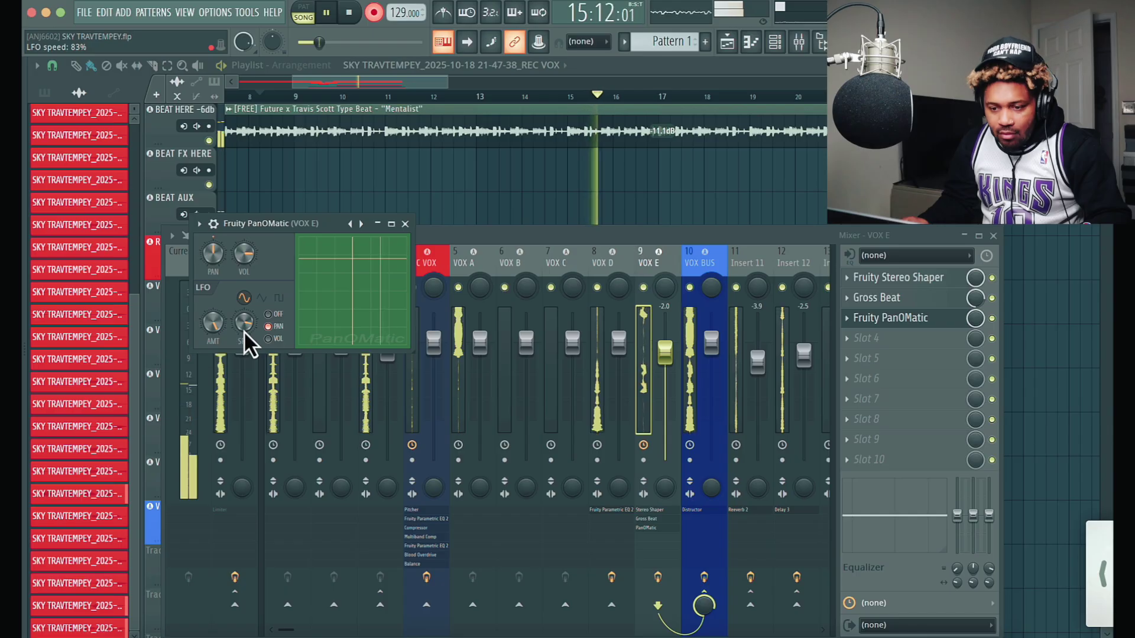
drag(244, 331, 229, 416)
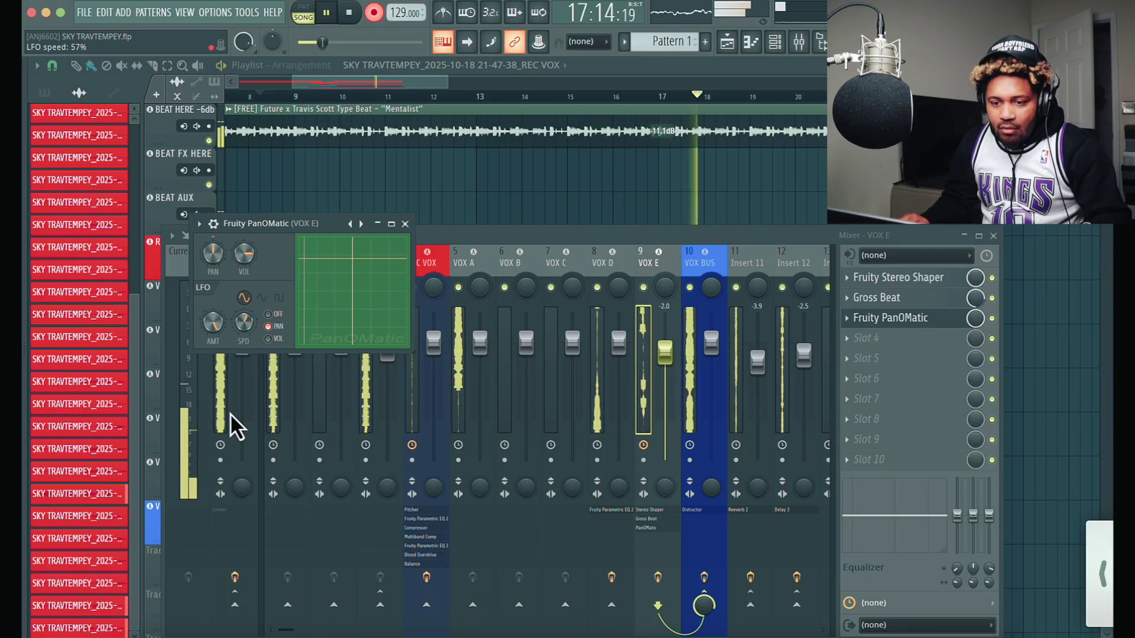
click(264, 297)
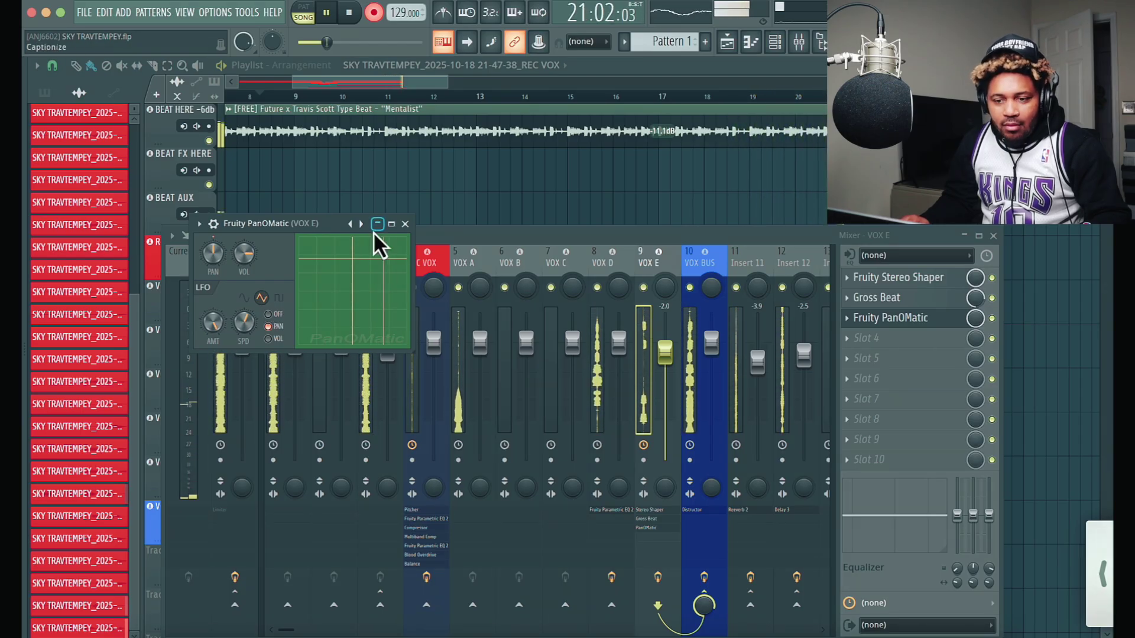
click(405, 223)
key(space)
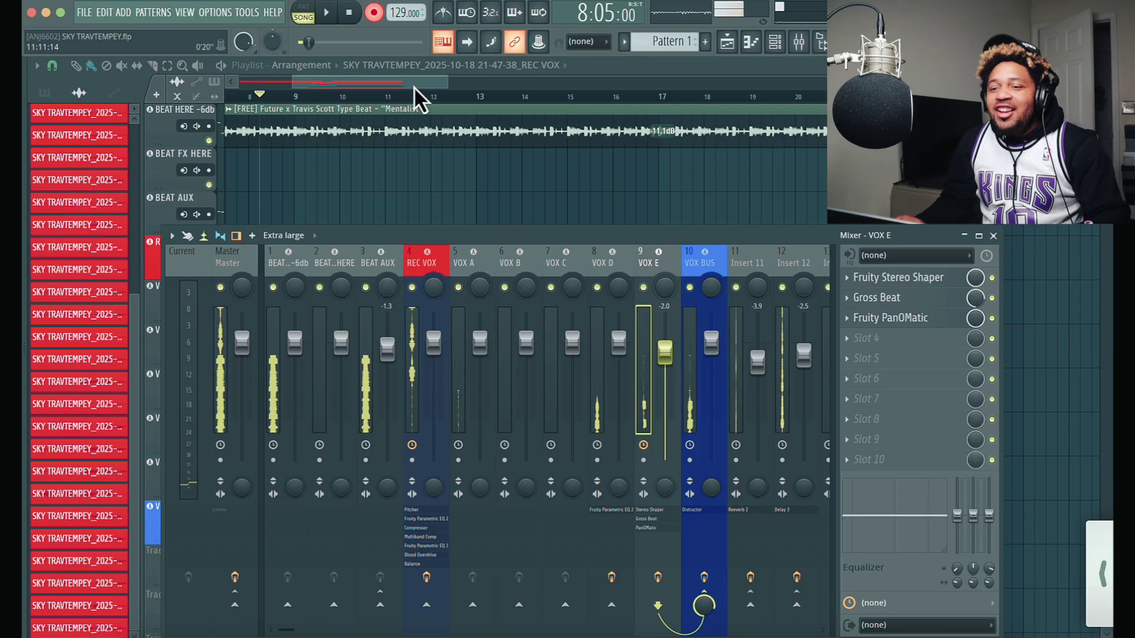
Mute VOX A through VOX D in the playlist and raise the VOX E clip gain to 0.1 dB during playback.
key(F9)
drag(206, 318, 211, 449)
key(space)
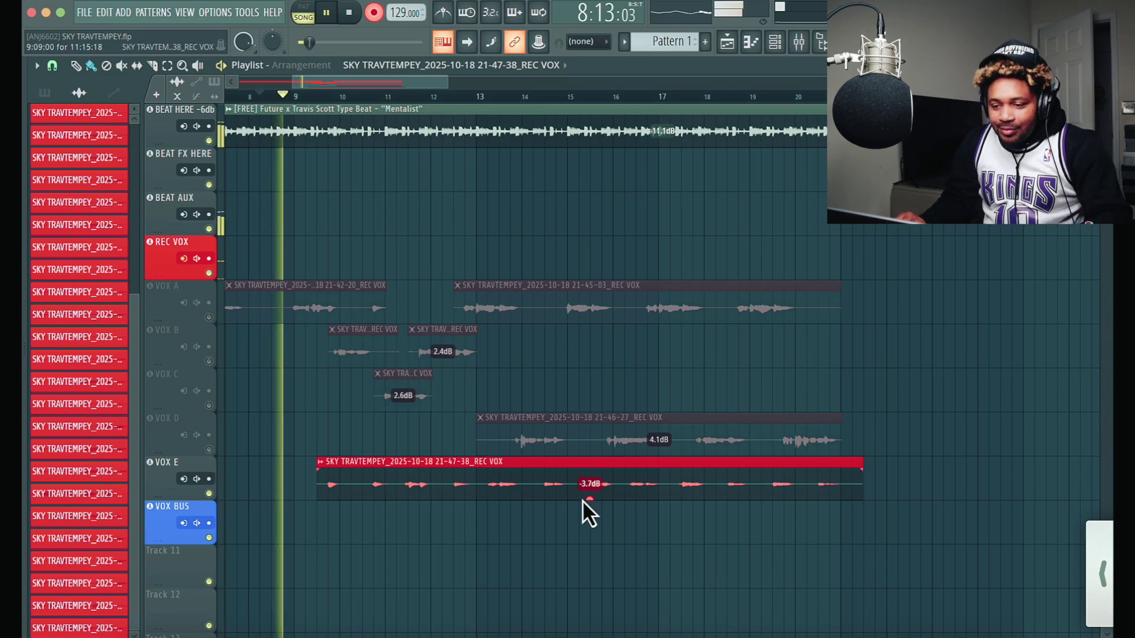
drag(590, 501, 592, 480)
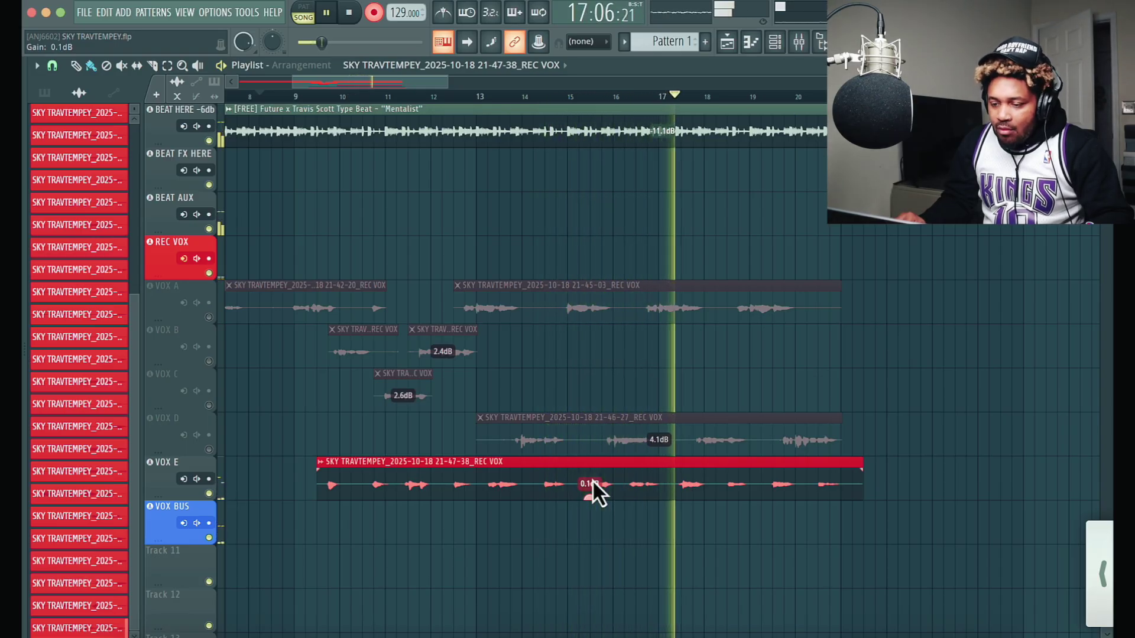
Change PanOMatic's LFO on VOX E to a square wave with about 71% speed and 84% amount, then close the plugin.
click(796, 44)
click(891, 320)
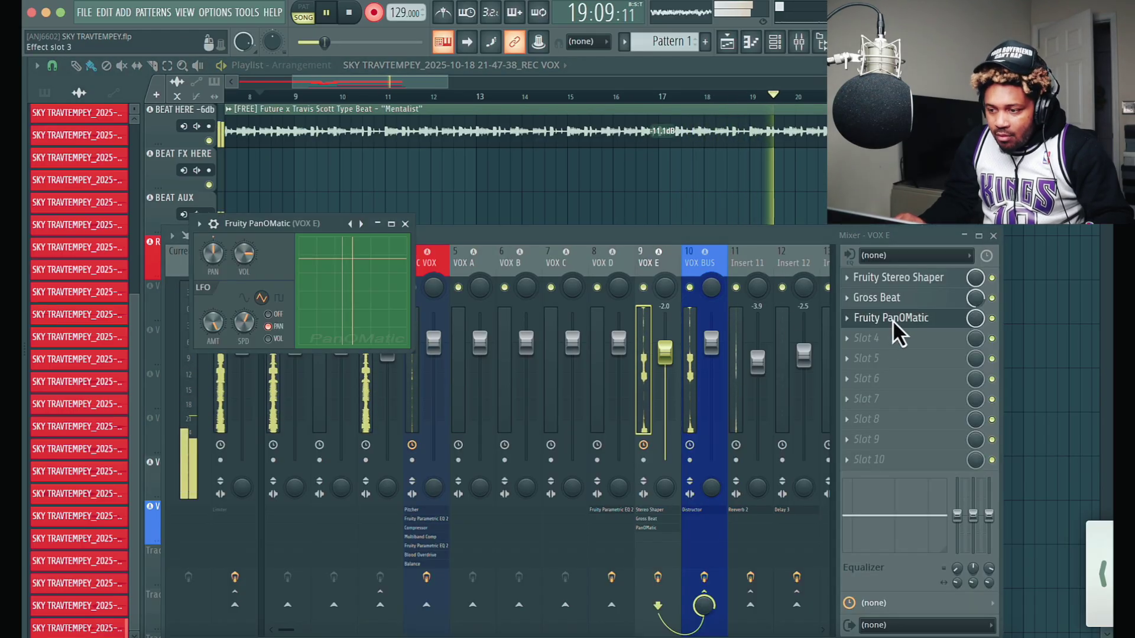
drag(249, 315, 246, 283)
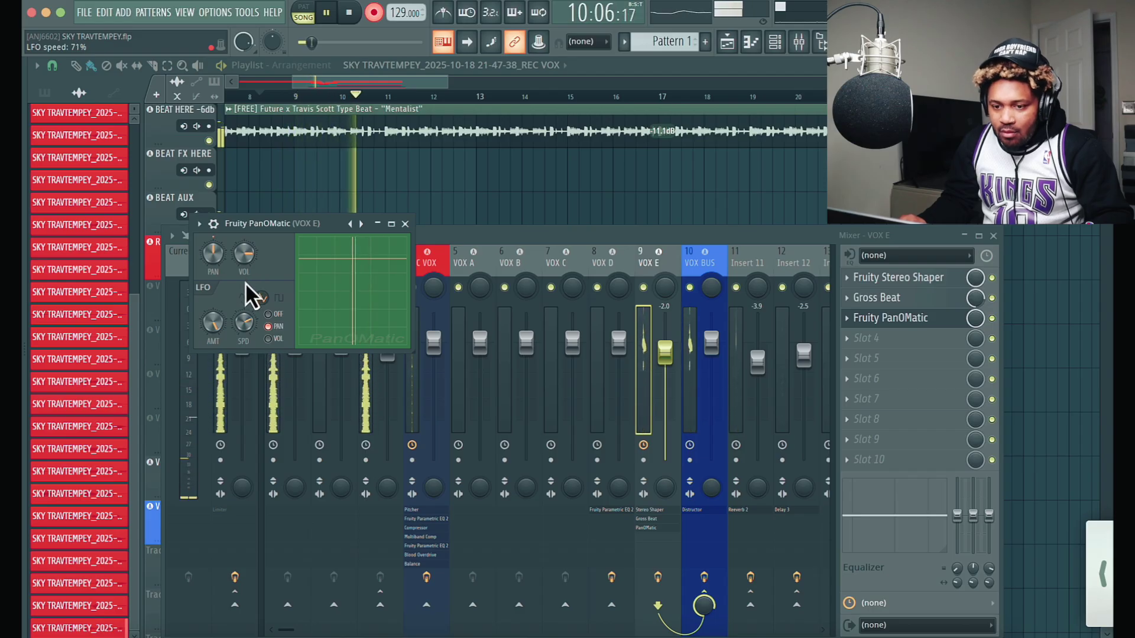
click(278, 298)
drag(244, 325, 218, 329)
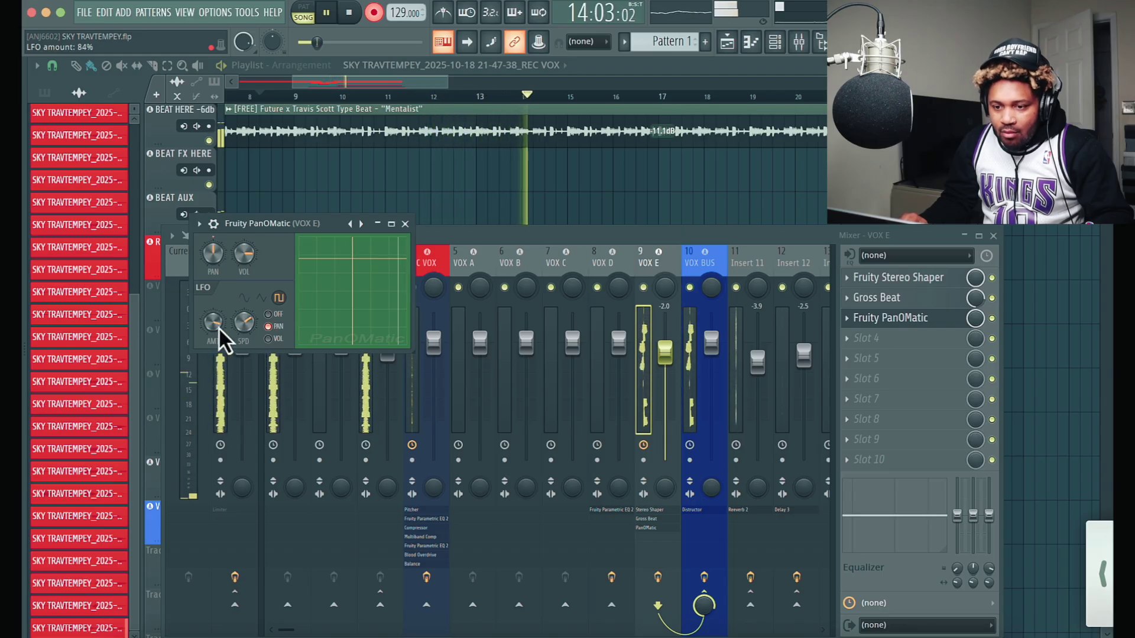
mouse_move(243, 254)
mouse_down()
mouse_move(243, 244)
mouse_move(243, 255)
mouse_up()
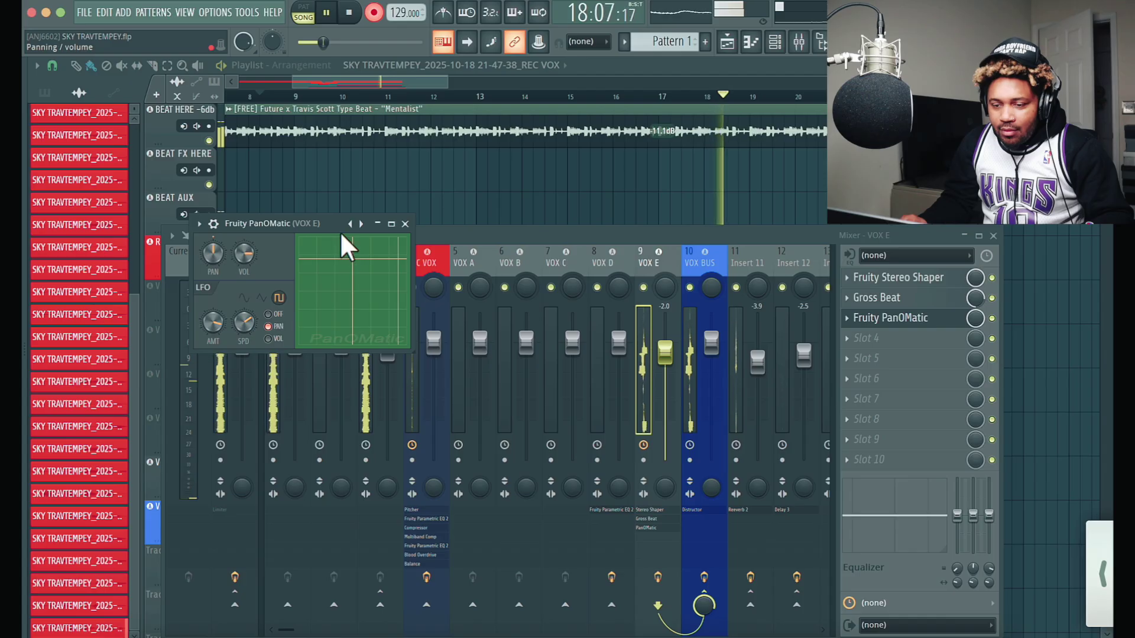
click(405, 224)
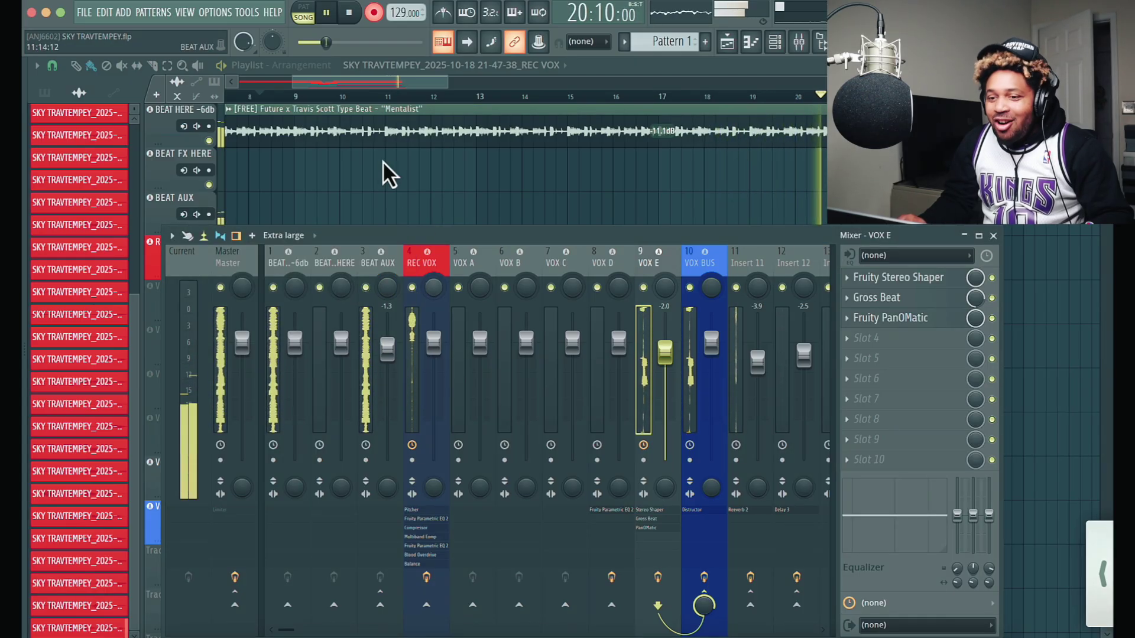
Return to the playlist, stop playback and unmute the VOX A, VOX B, VOX C and VOX D tracks.
click(337, 87)
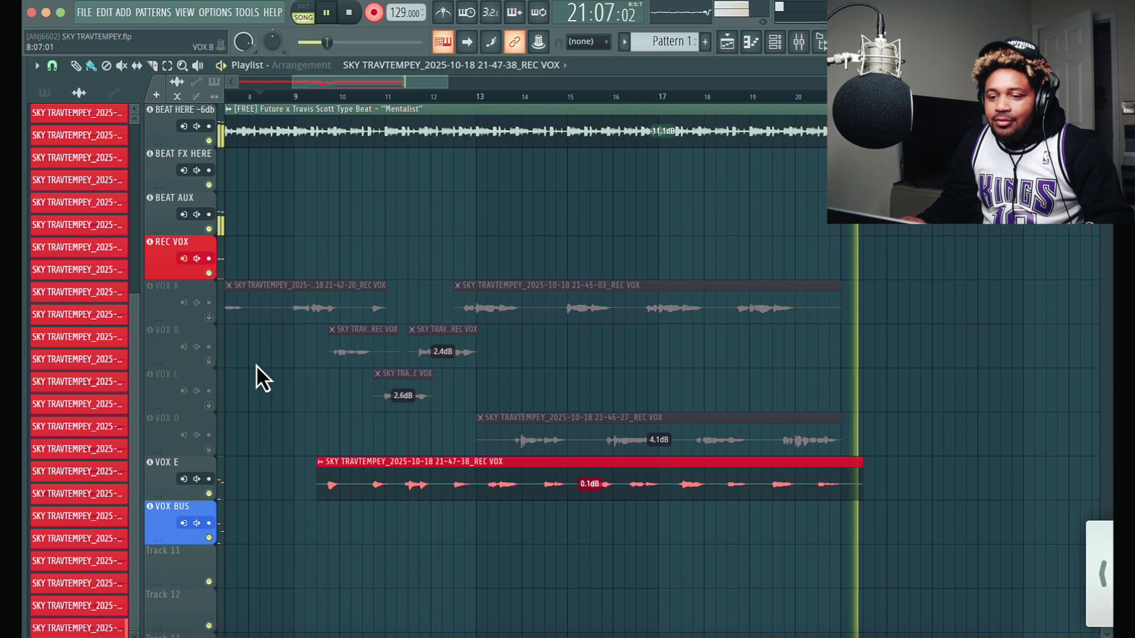
key(space)
click(209, 450)
click(210, 406)
click(208, 361)
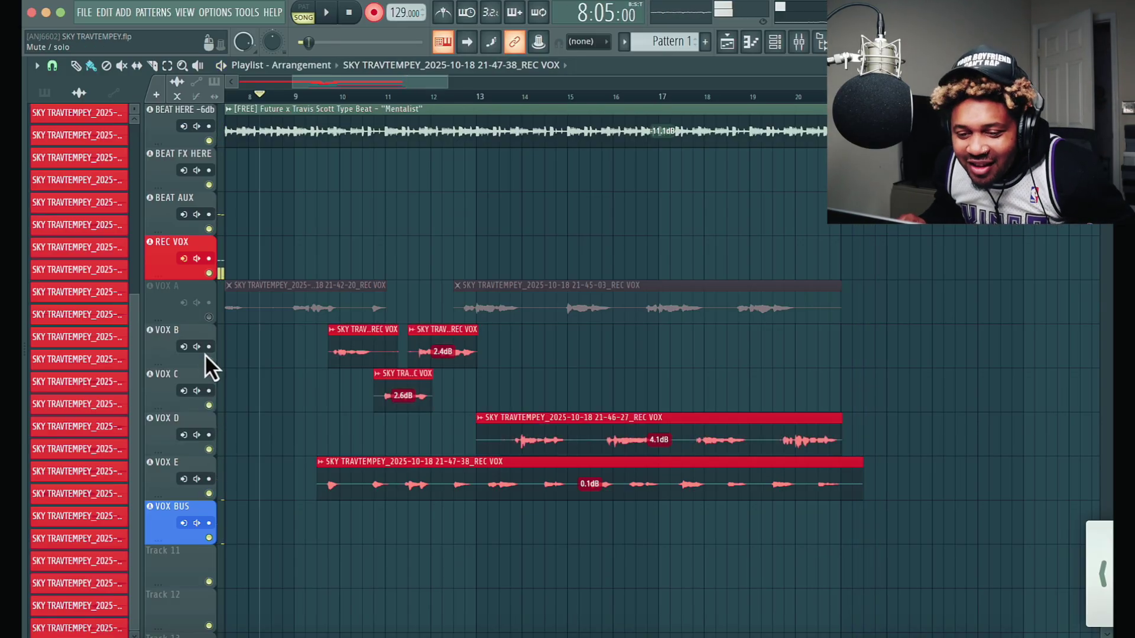
click(209, 317)
Play the full arrangement and lower the VOX E clip gain to -1.8 dB.
key(space)
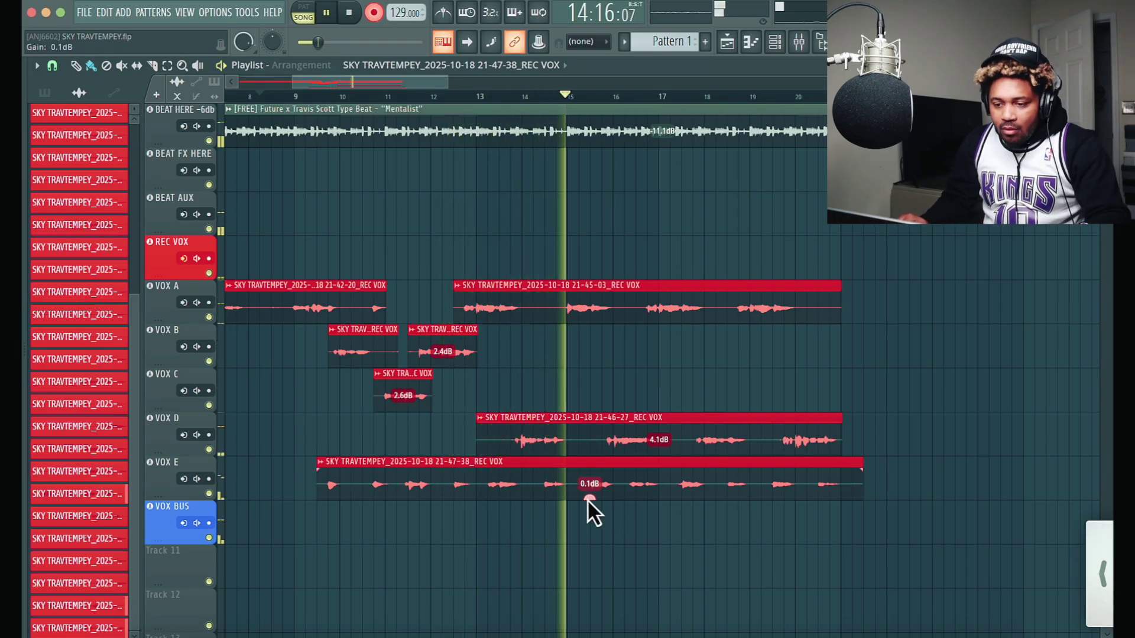
drag(587, 499, 587, 513)
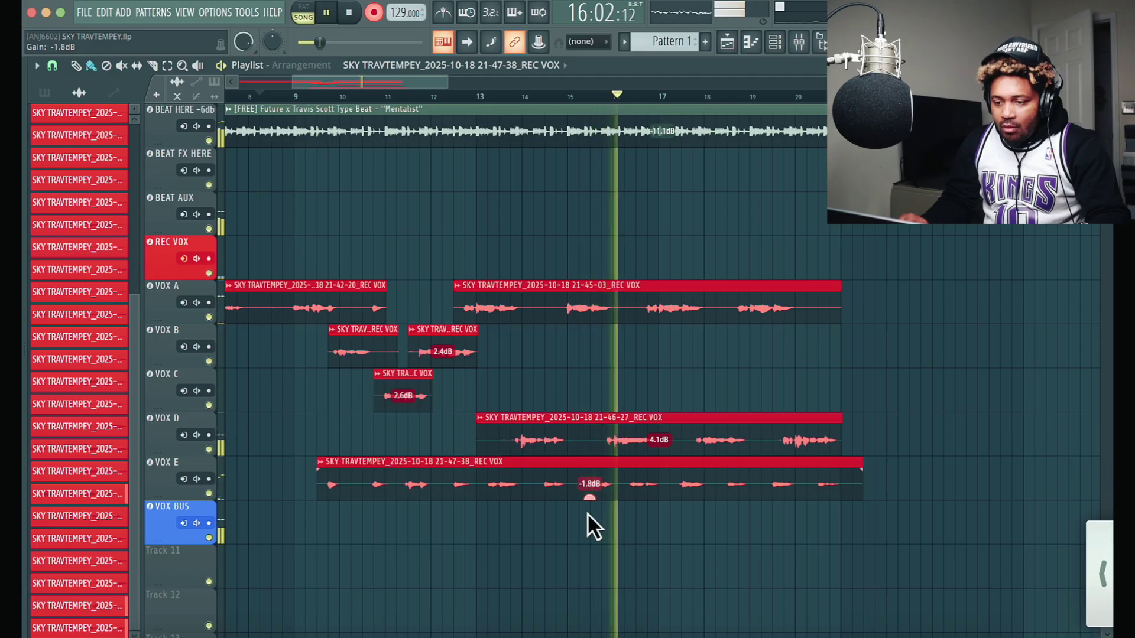